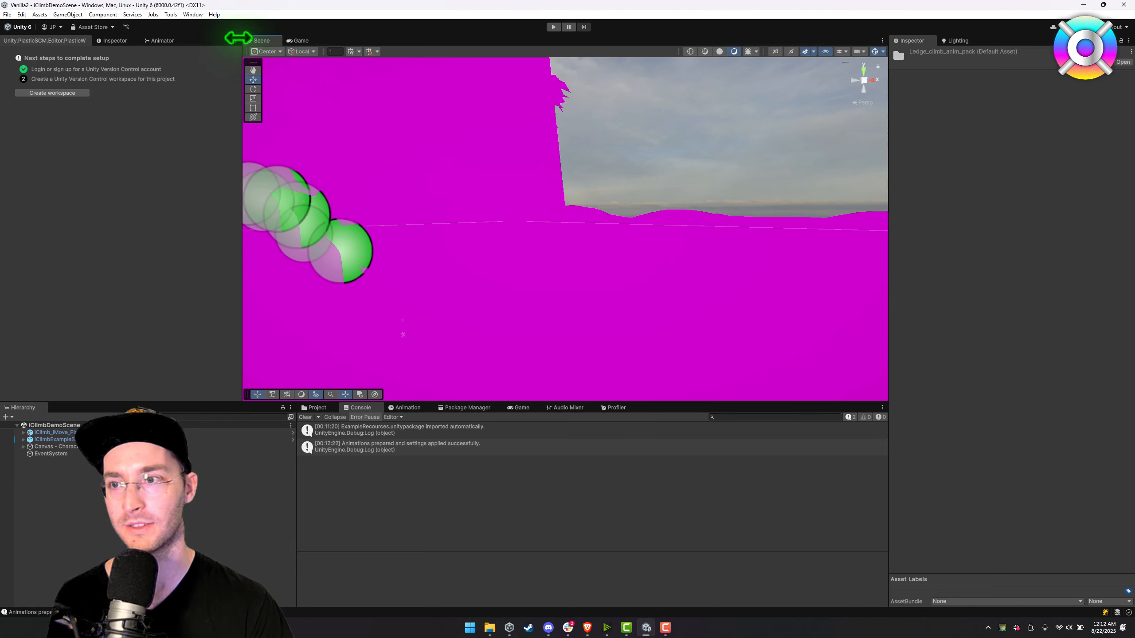
- Convert the project's materials from Built-in to URP using only the Material Upgrade converter, and clear the console
{"action": "left_click", "coordinate": [193, 15]}
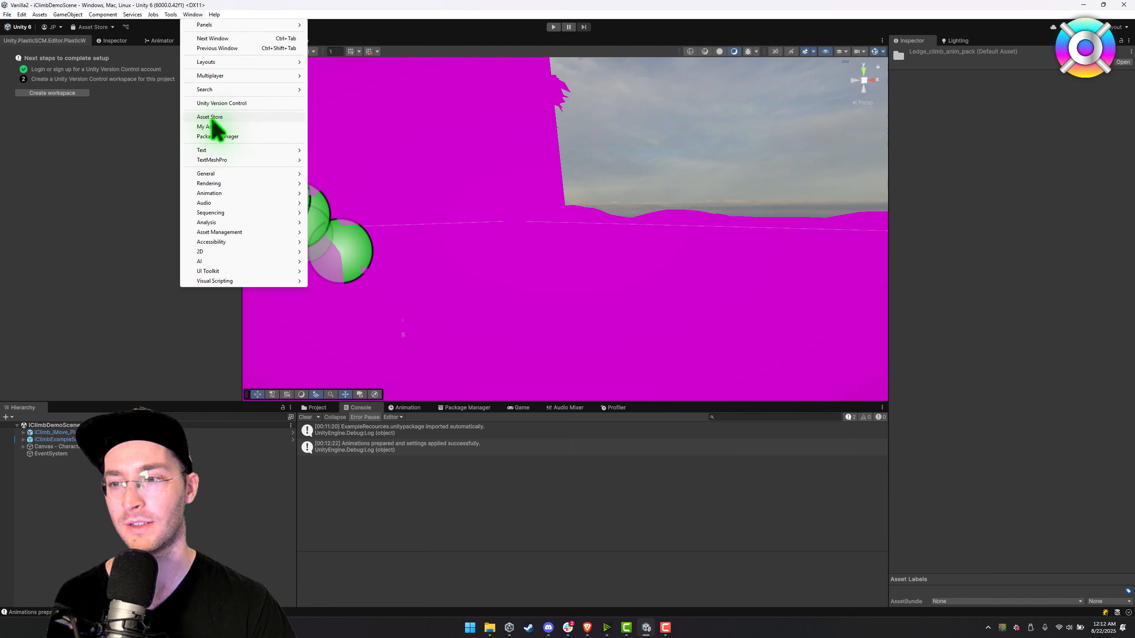
{"action": "mouse_move", "coordinate": [219, 181]}
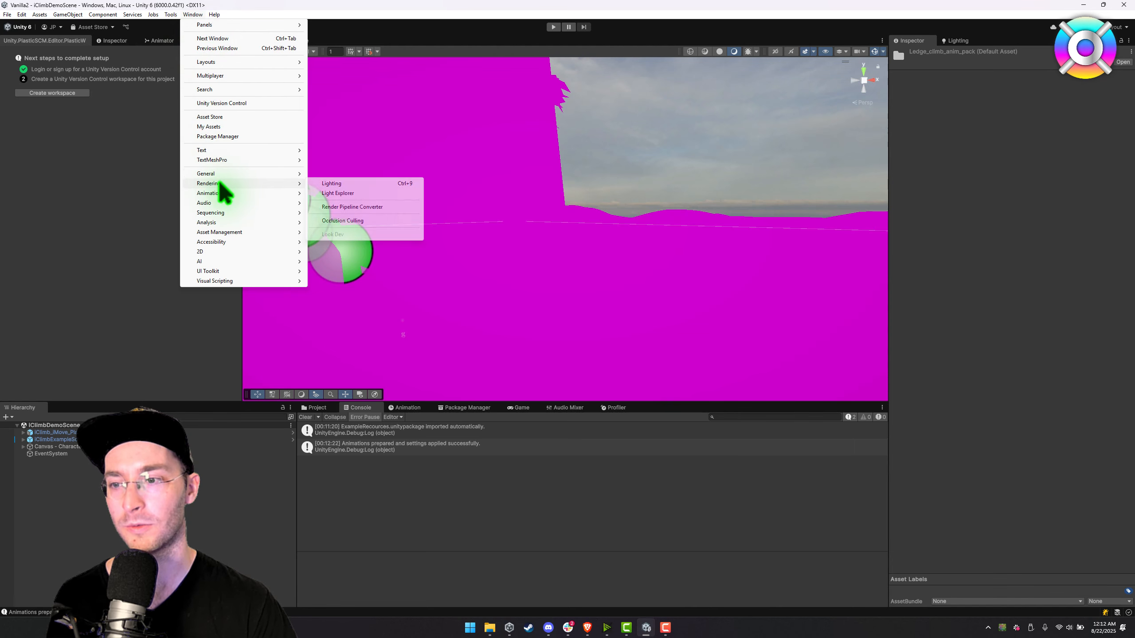
{"action": "left_click", "coordinate": [355, 207]}
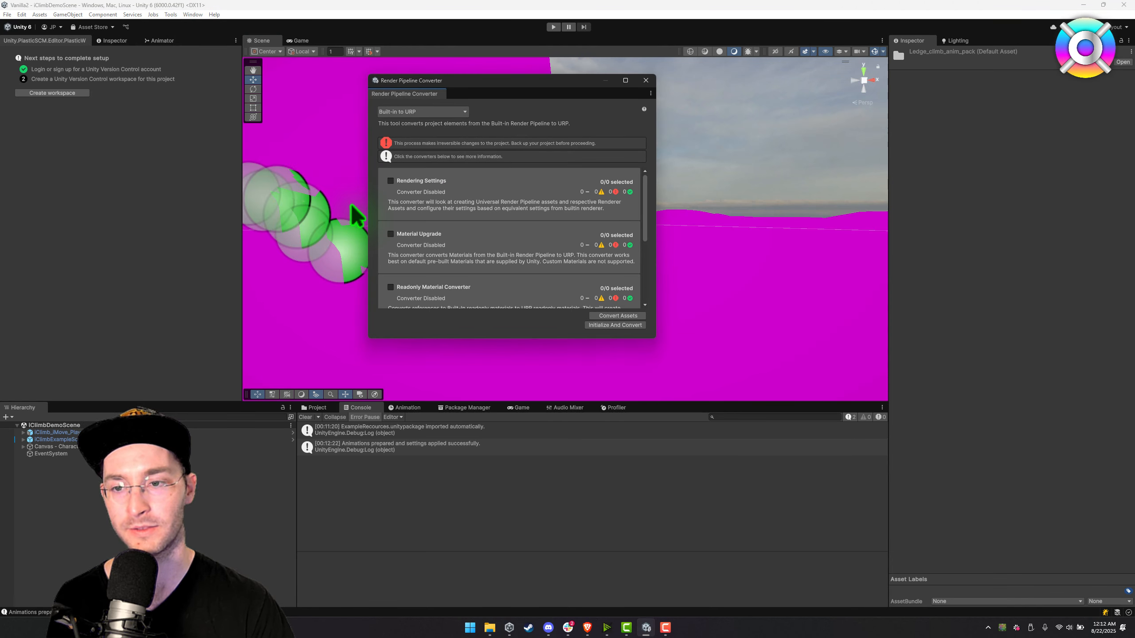
{"action": "left_click", "coordinate": [414, 113]}
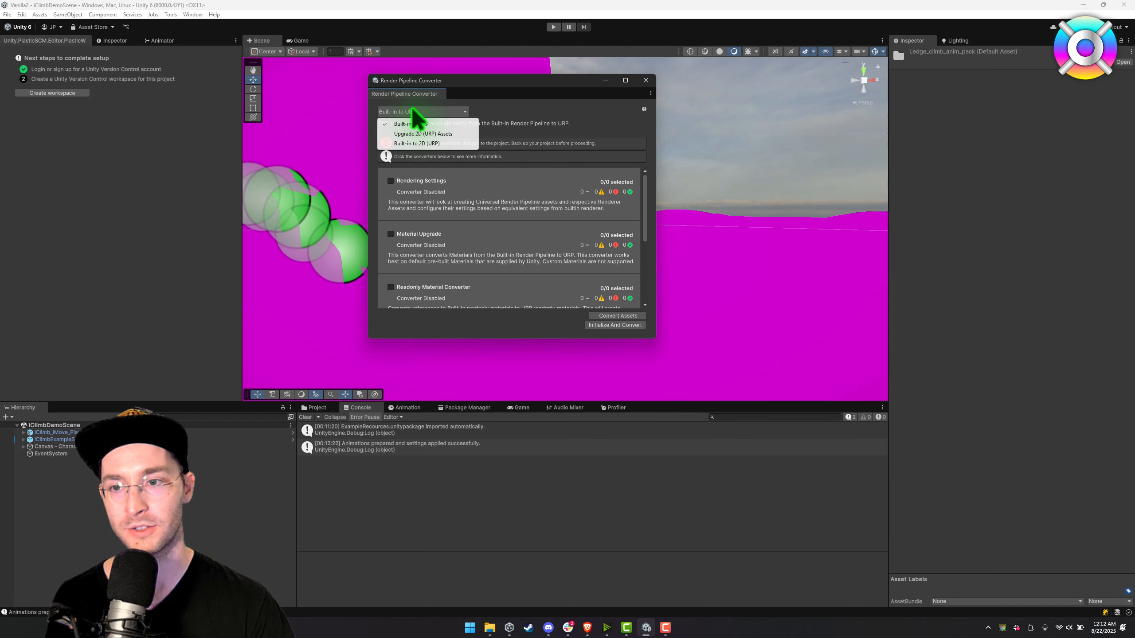
{"action": "left_click", "coordinate": [411, 123]}
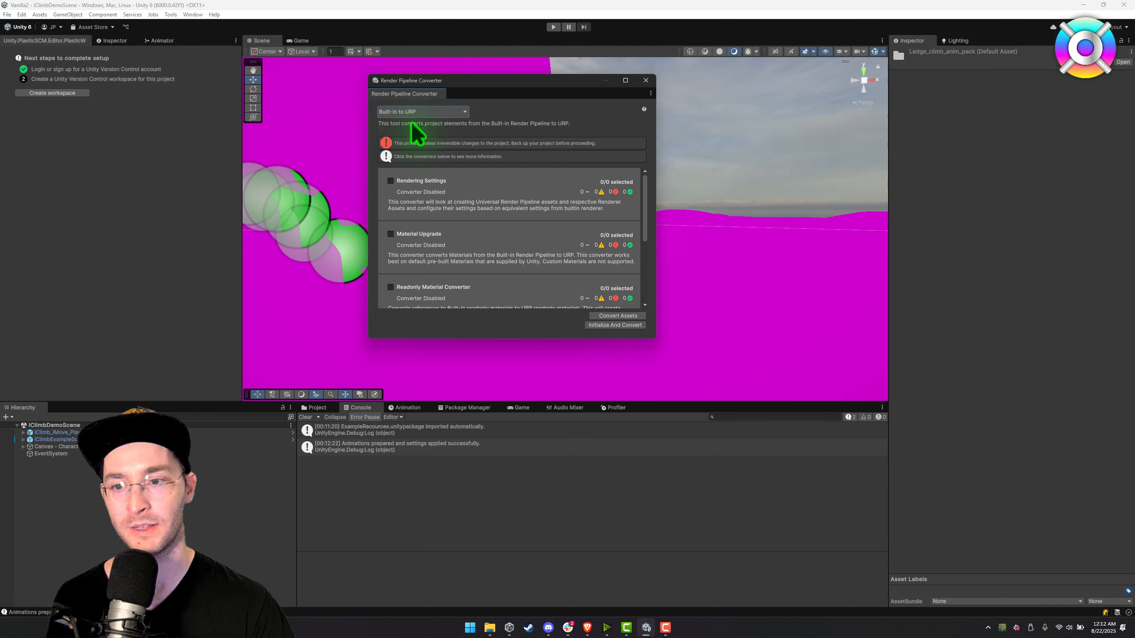
{"action": "left_click", "coordinate": [391, 234]}
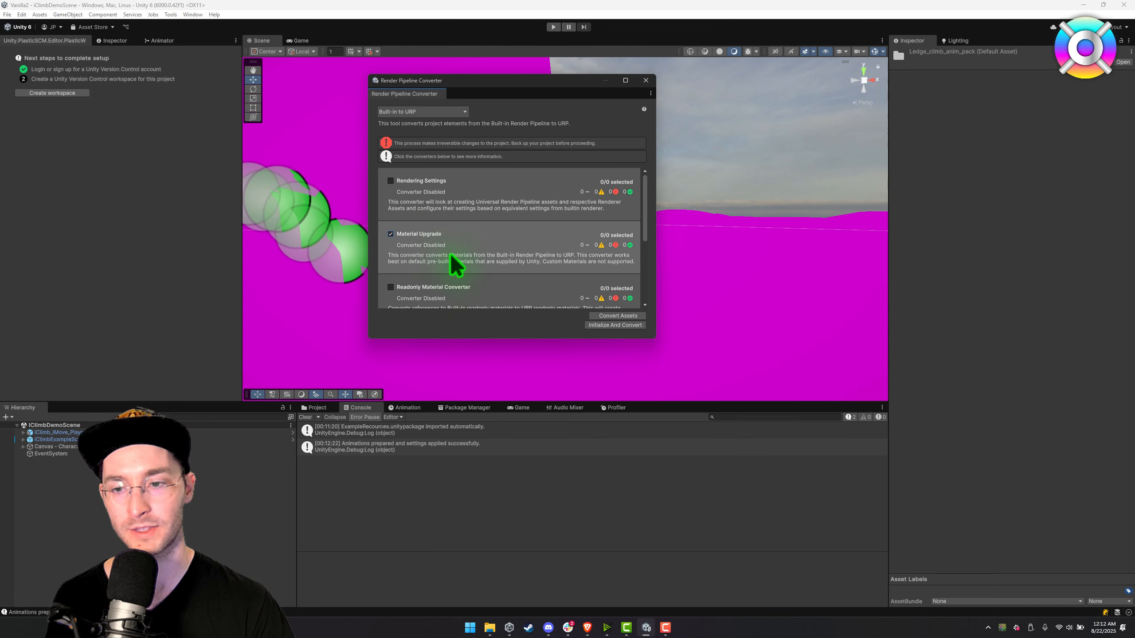
{"action": "left_click", "coordinate": [603, 325]}
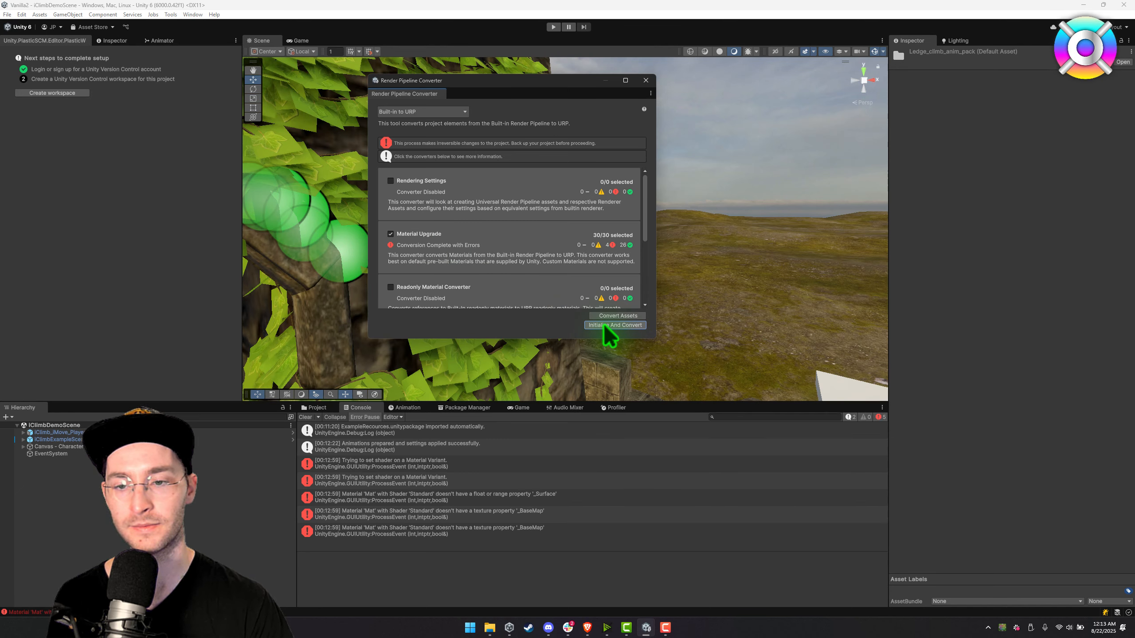
{"action": "left_click", "coordinate": [645, 81]}
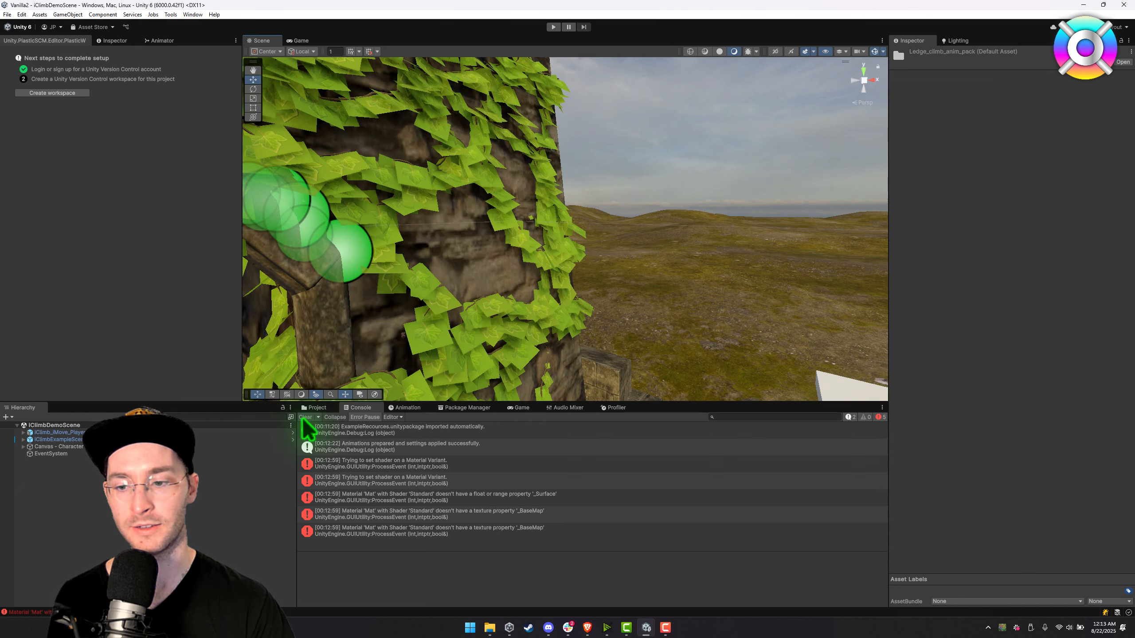
{"action": "left_click", "coordinate": [304, 417]}
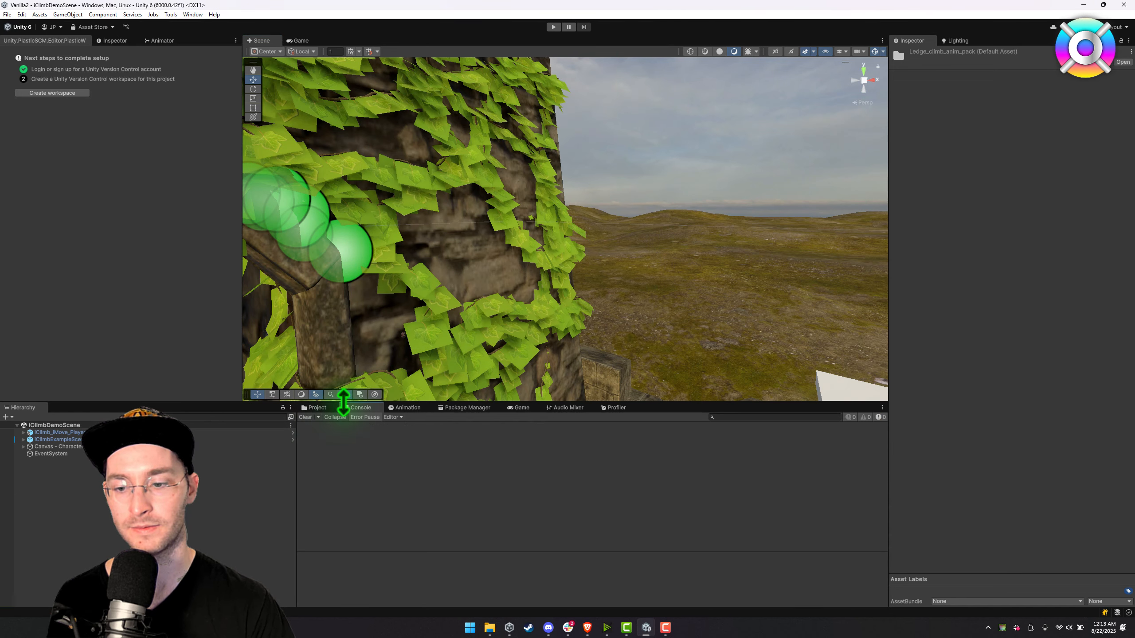
- Select the ivy mesh growing on the castle wall and expand the settings of its LeafB material
{"action": "right_click_drag", "start_coordinate": [616, 188], "coordinate": [453, 200]}
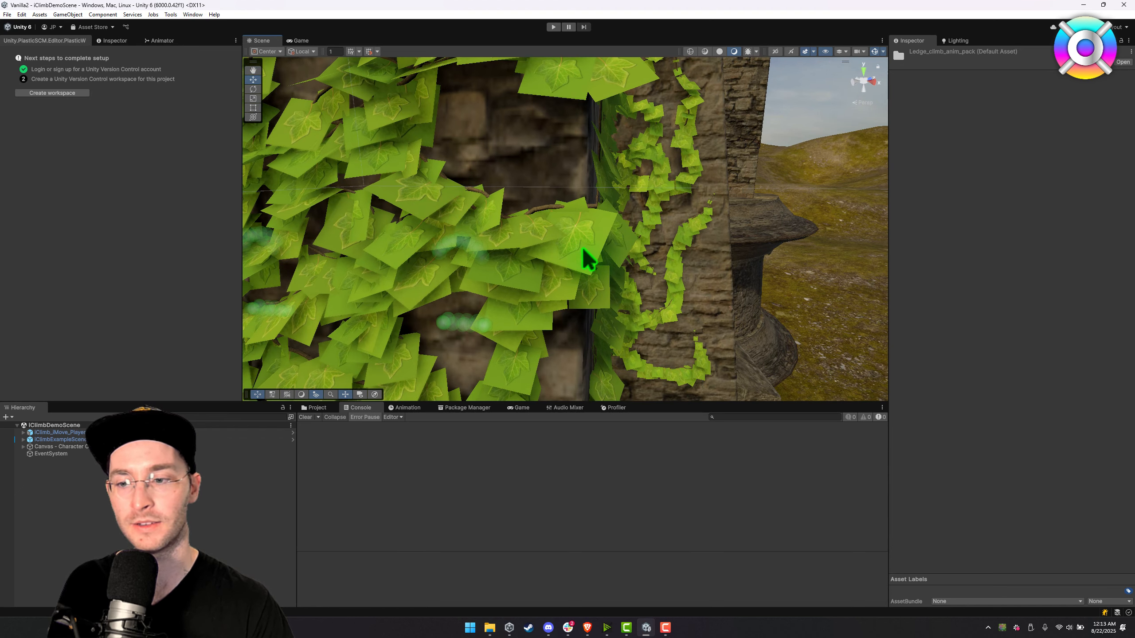
{"action": "left_click", "coordinate": [598, 236]}
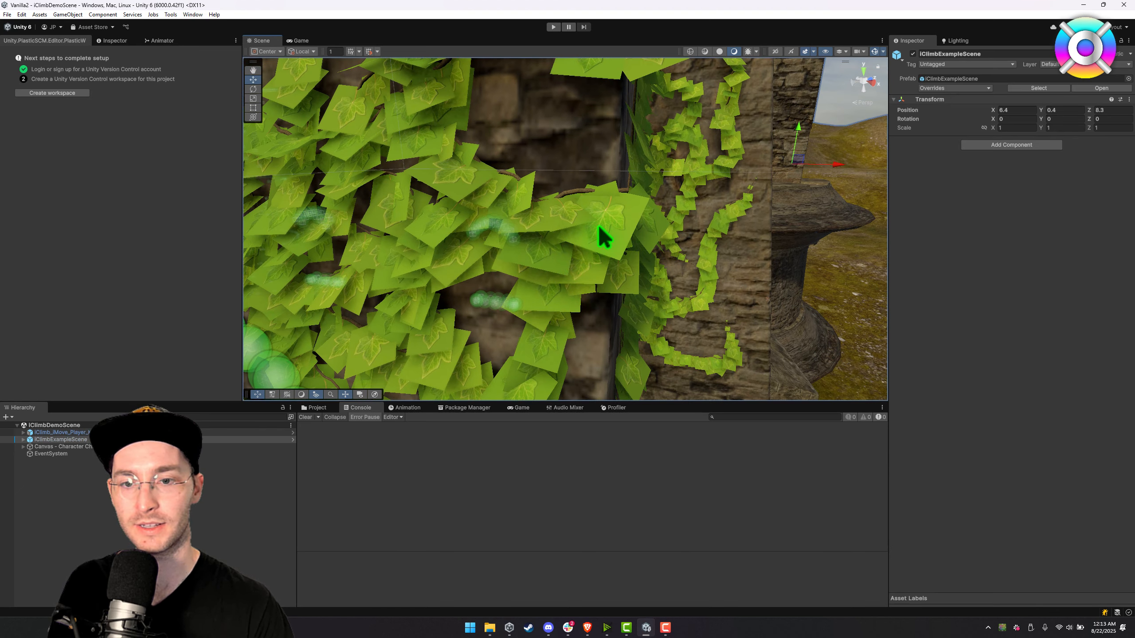
{"action": "left_click", "coordinate": [598, 227]}
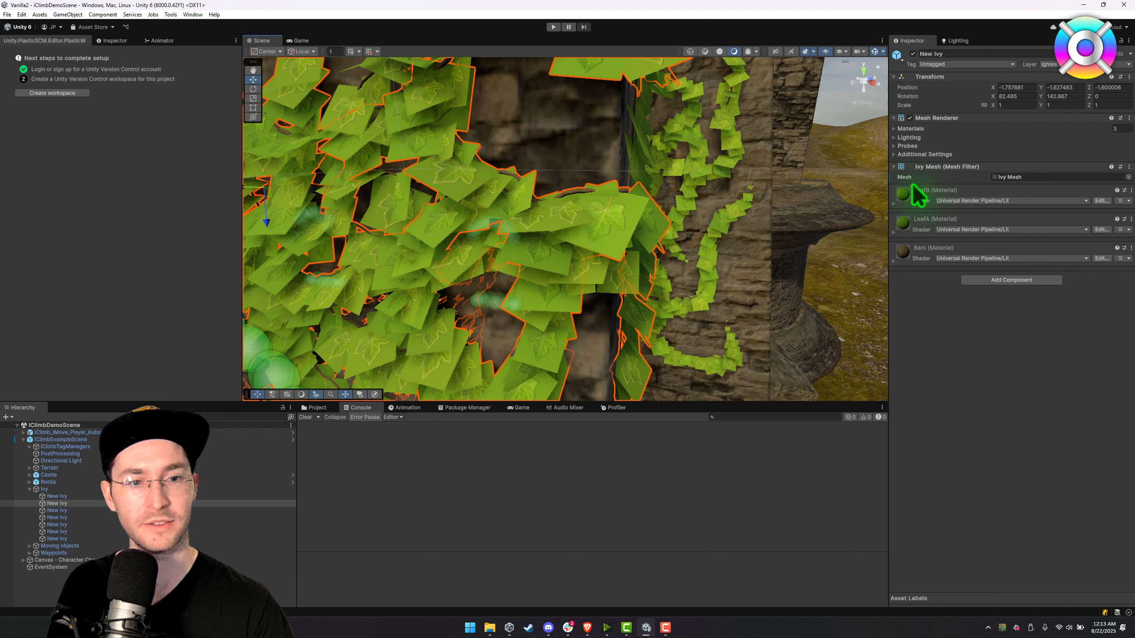
{"action": "left_click", "coordinate": [906, 199]}
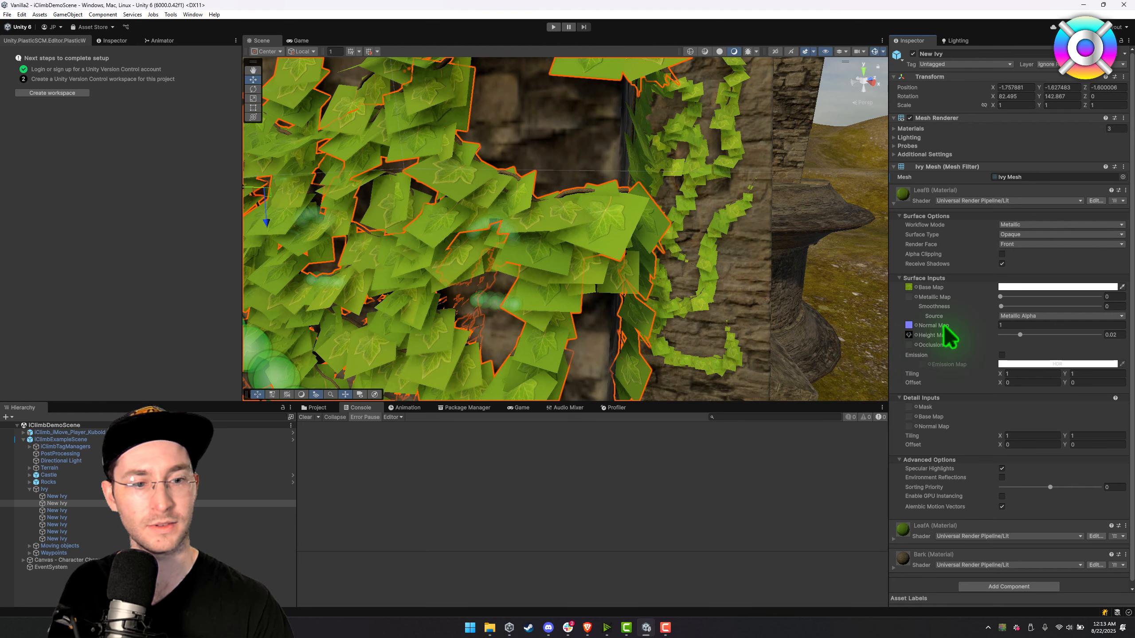
- Set the LeafB material's surface type to Transparent with Alpha blending and enable alpha clipping
{"action": "right_click_drag", "start_coordinate": [758, 282], "coordinate": [717, 272]}
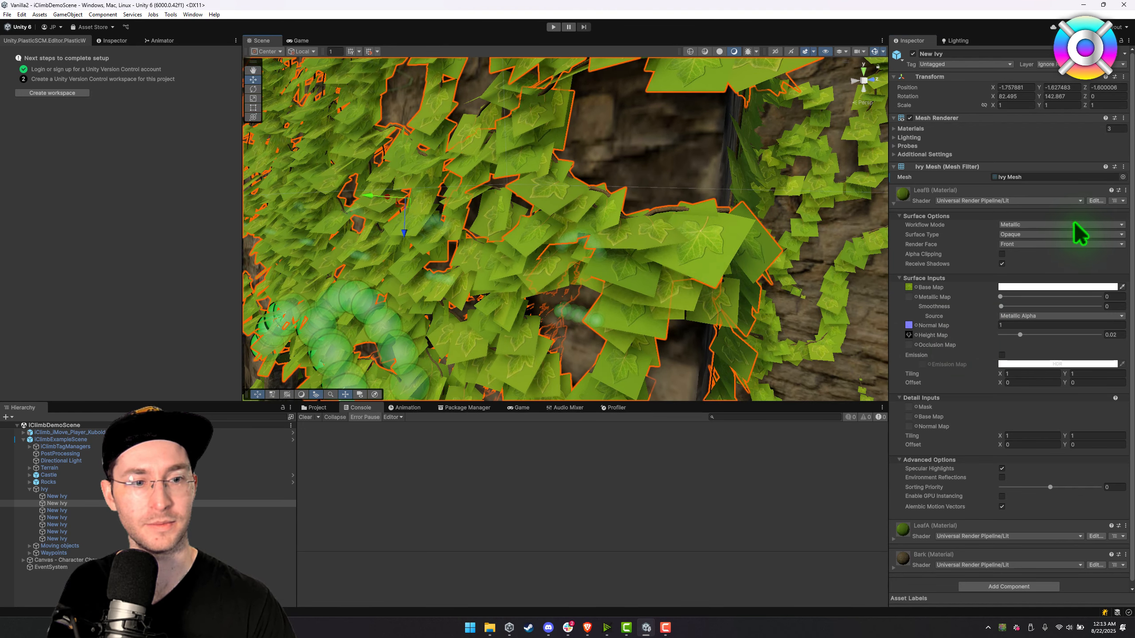
{"action": "left_click", "coordinate": [1026, 233]}
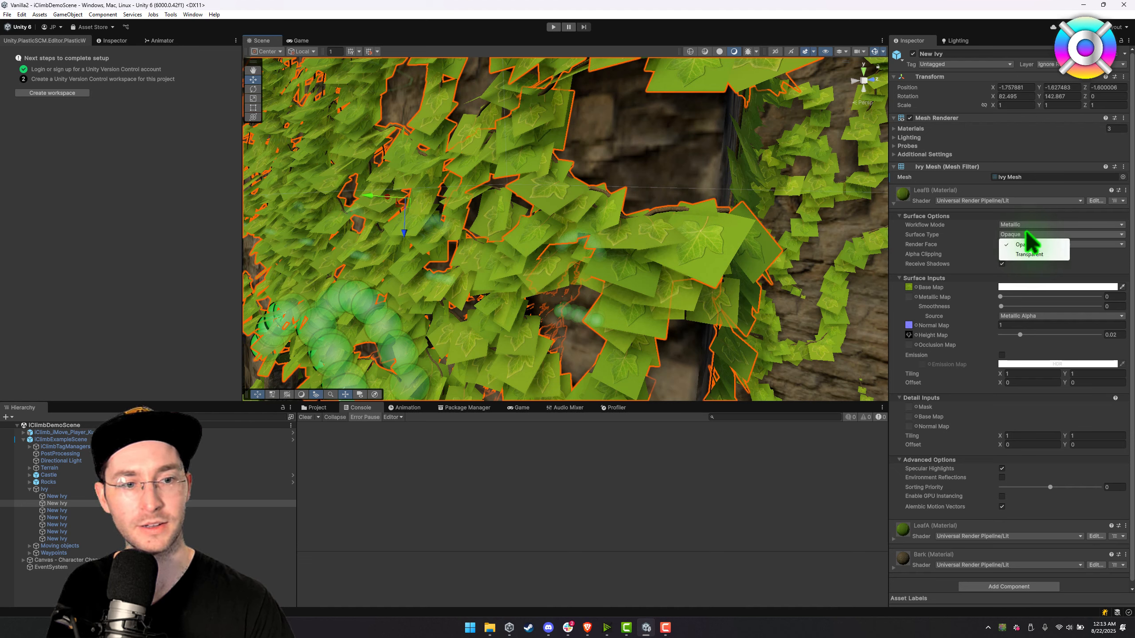
{"action": "left_click", "coordinate": [1027, 254]}
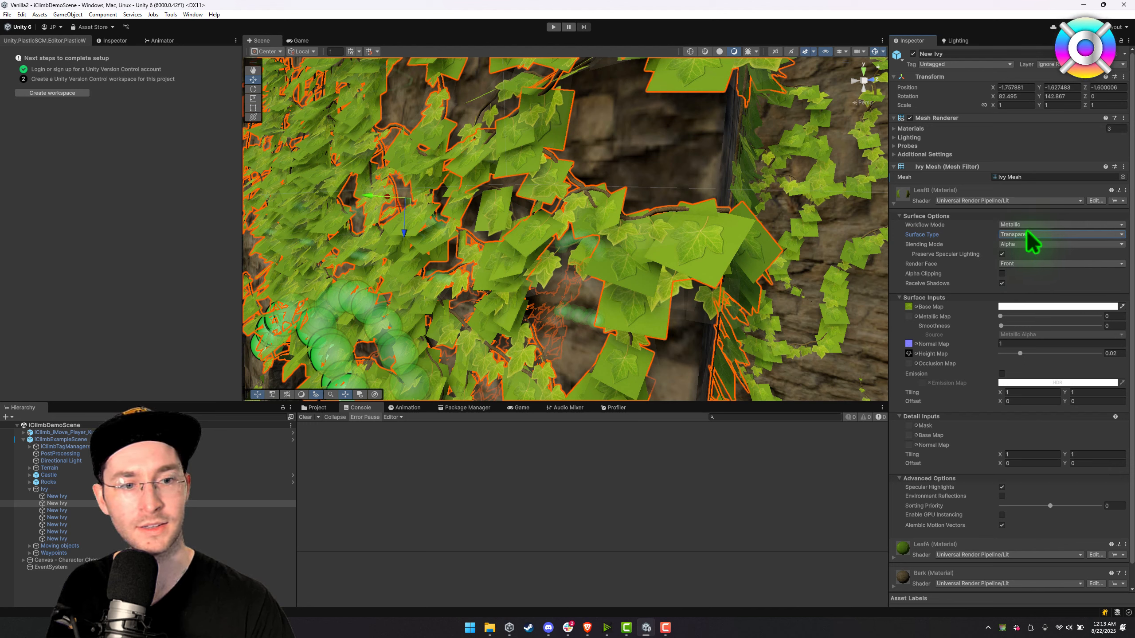
{"action": "left_click", "coordinate": [1024, 244]}
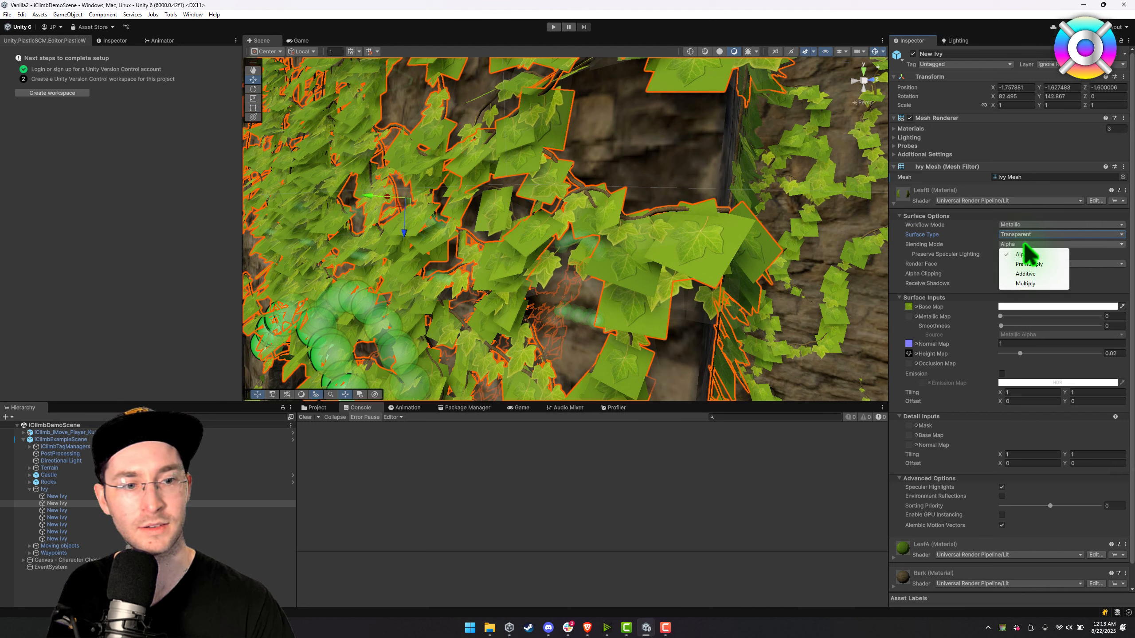
{"action": "left_click", "coordinate": [1094, 248]}
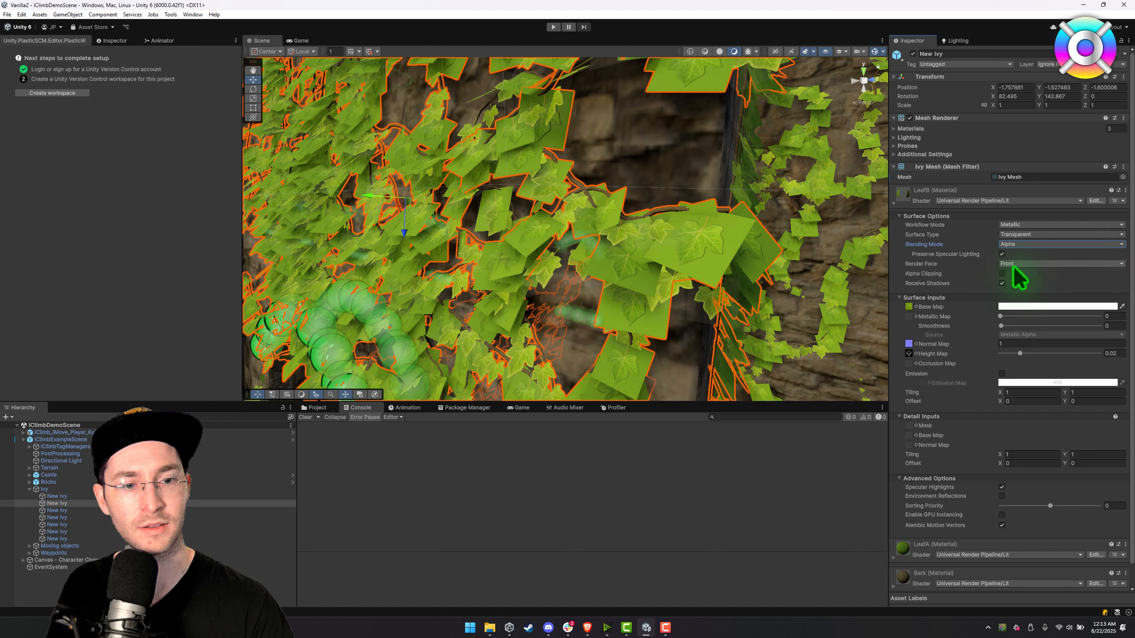
{"action": "left_click", "coordinate": [1003, 273]}
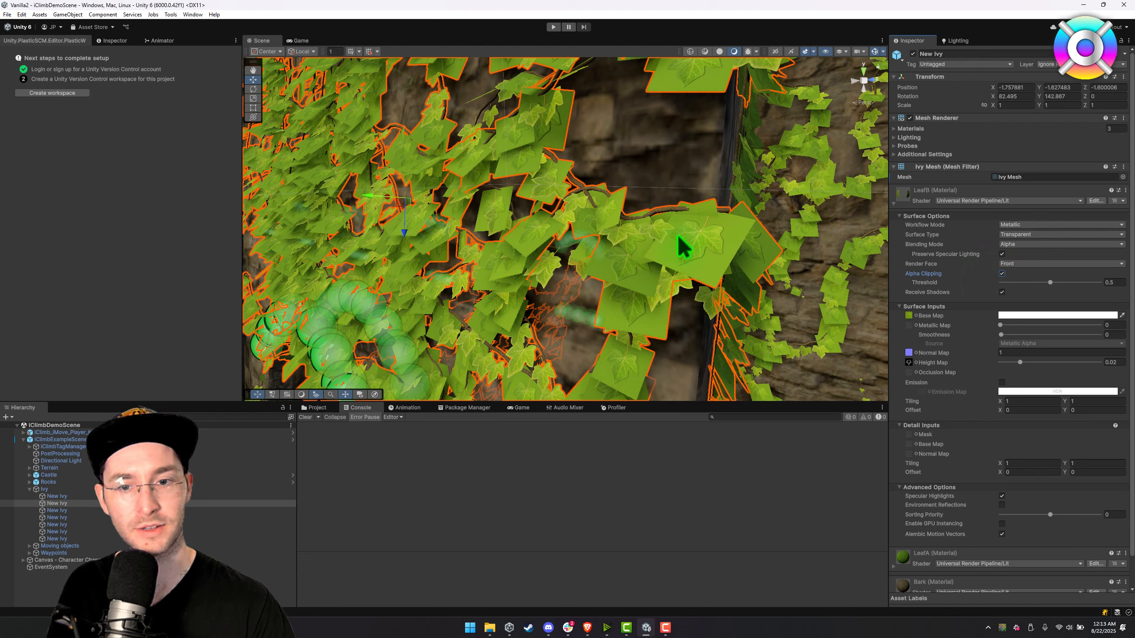
- Find the remaining leaf material, LeafA, in the project's GlassVaultStudio/iClimb/Integrations/ExampleRecources/Materials folder and select it
{"action": "left_click", "coordinate": [699, 239]}
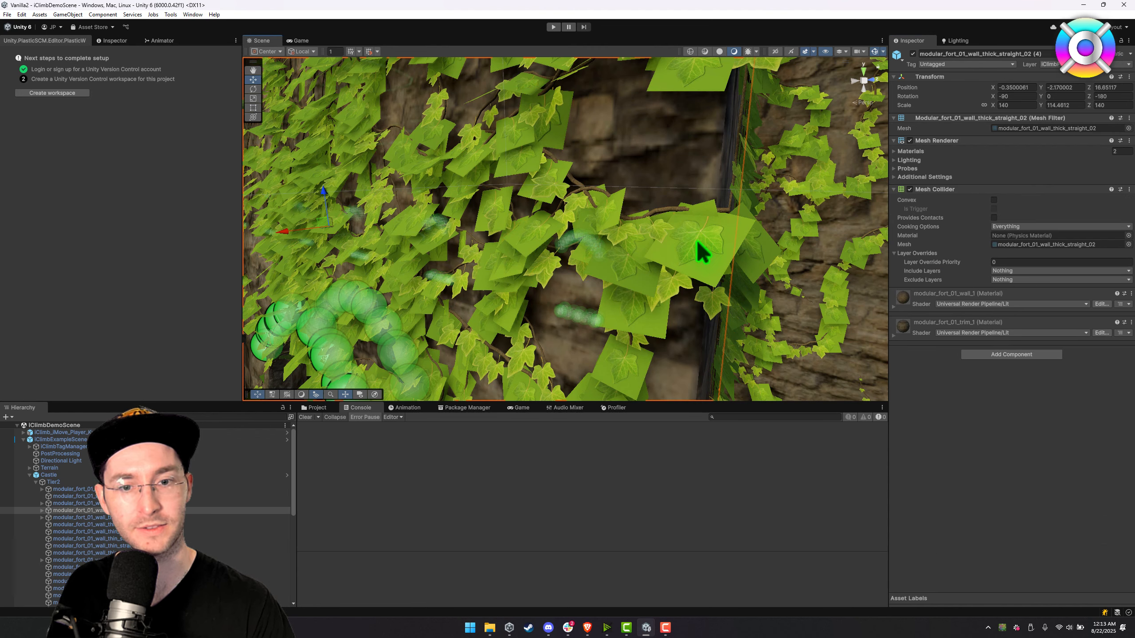
{"action": "left_click", "coordinate": [698, 242]}
{"action": "left_click", "coordinate": [698, 242]}
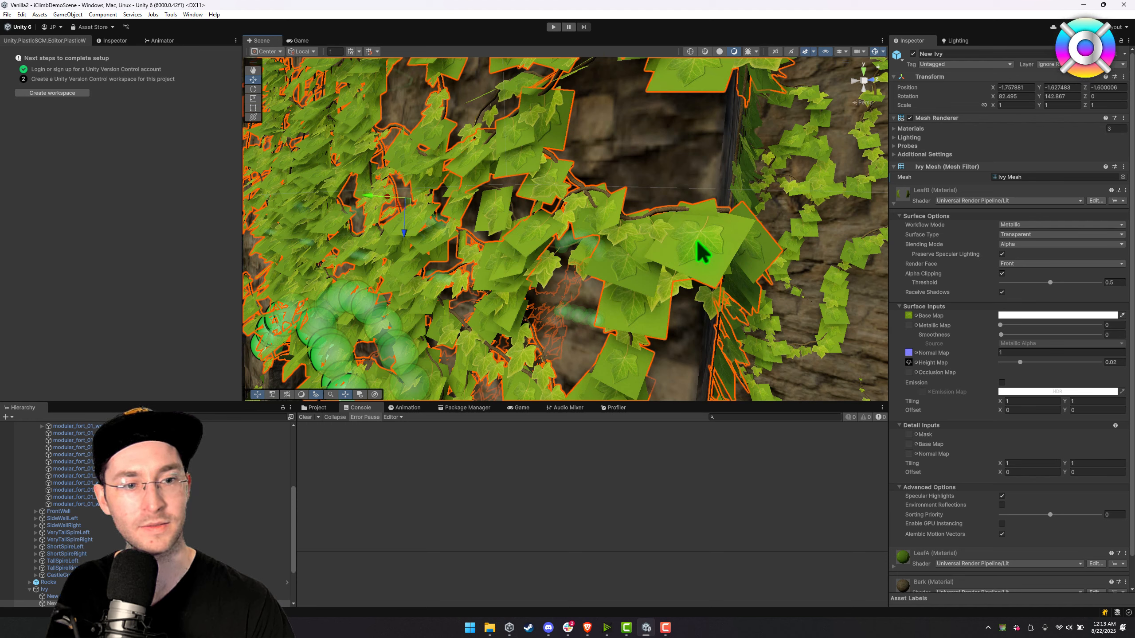
{"action": "left_click", "coordinate": [319, 407]}
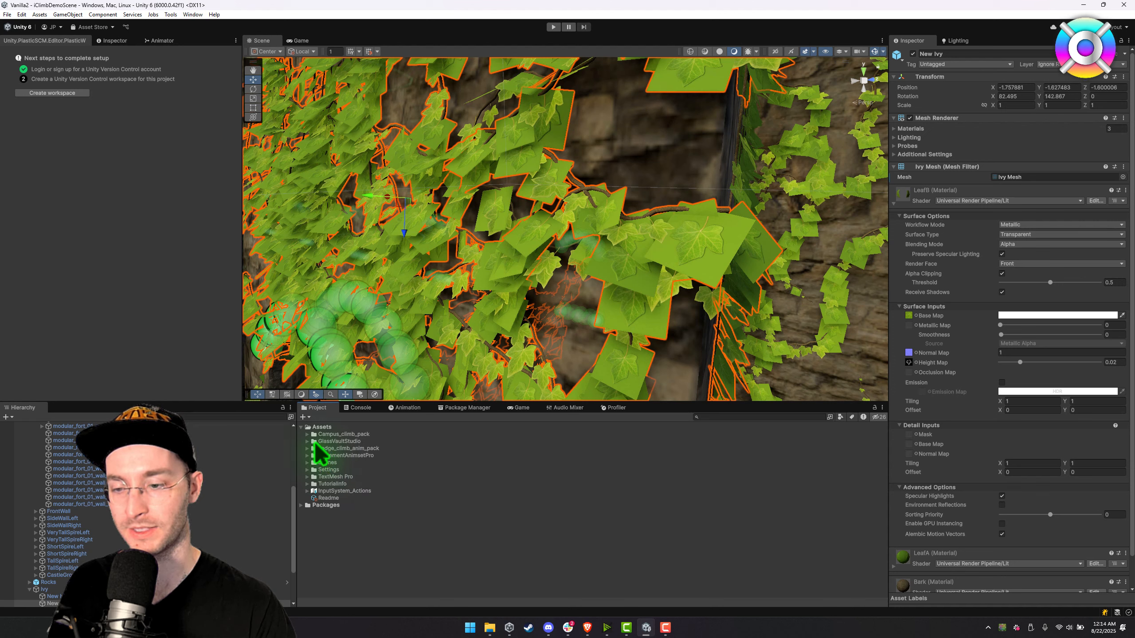
{"action": "left_click", "coordinate": [308, 441]}
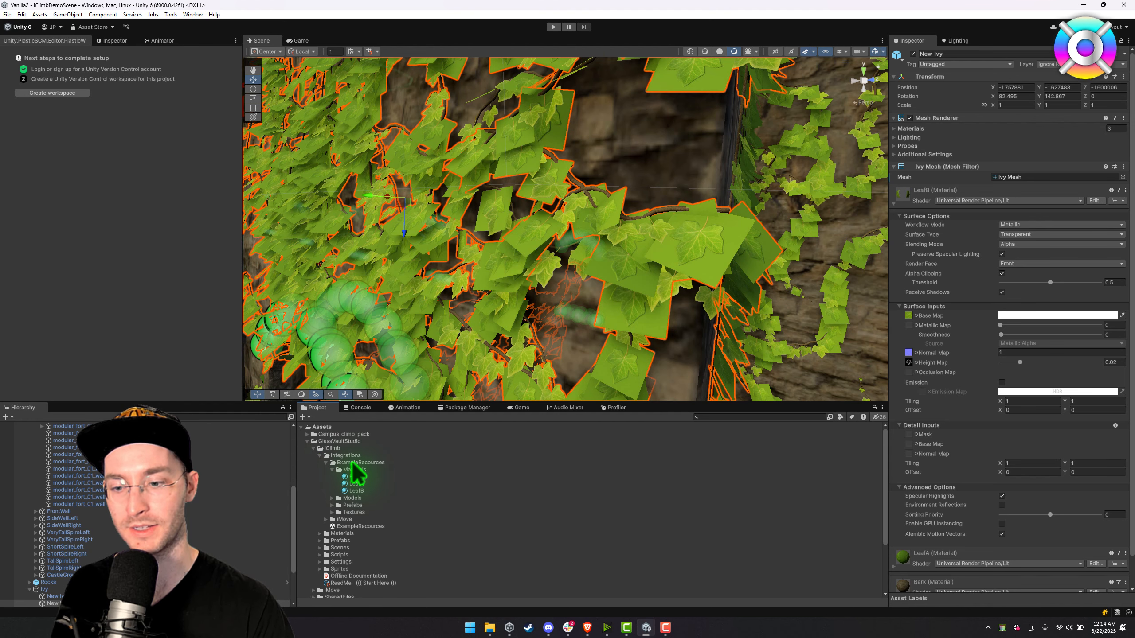
{"action": "left_click", "coordinate": [355, 484]}
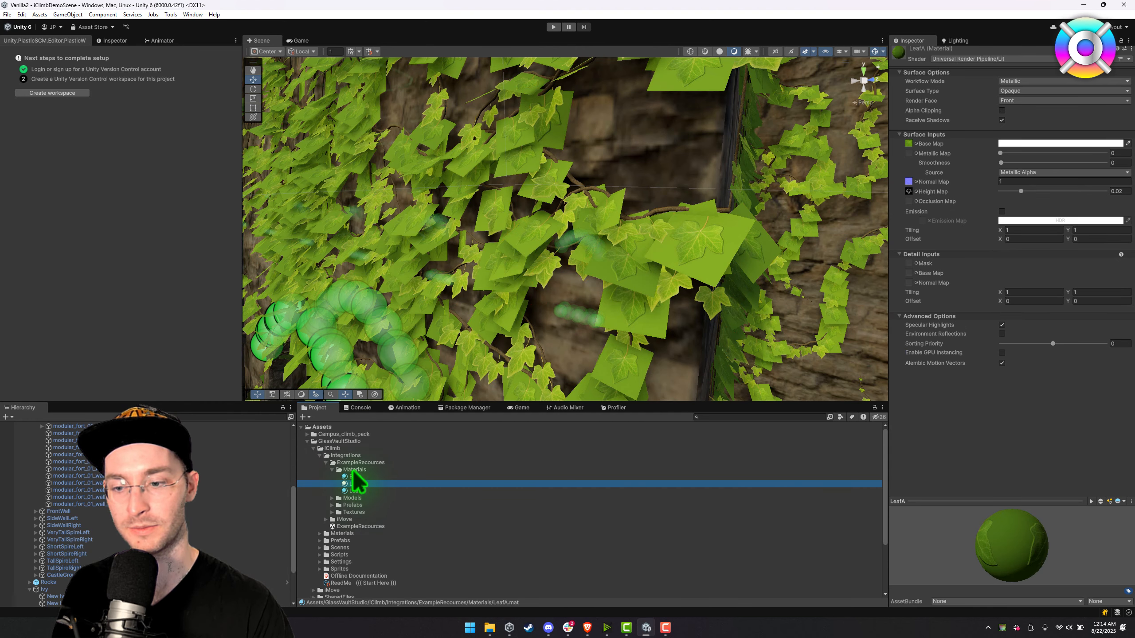
{"action": "left_click", "coordinate": [355, 491]}
{"action": "left_click", "coordinate": [356, 484]}
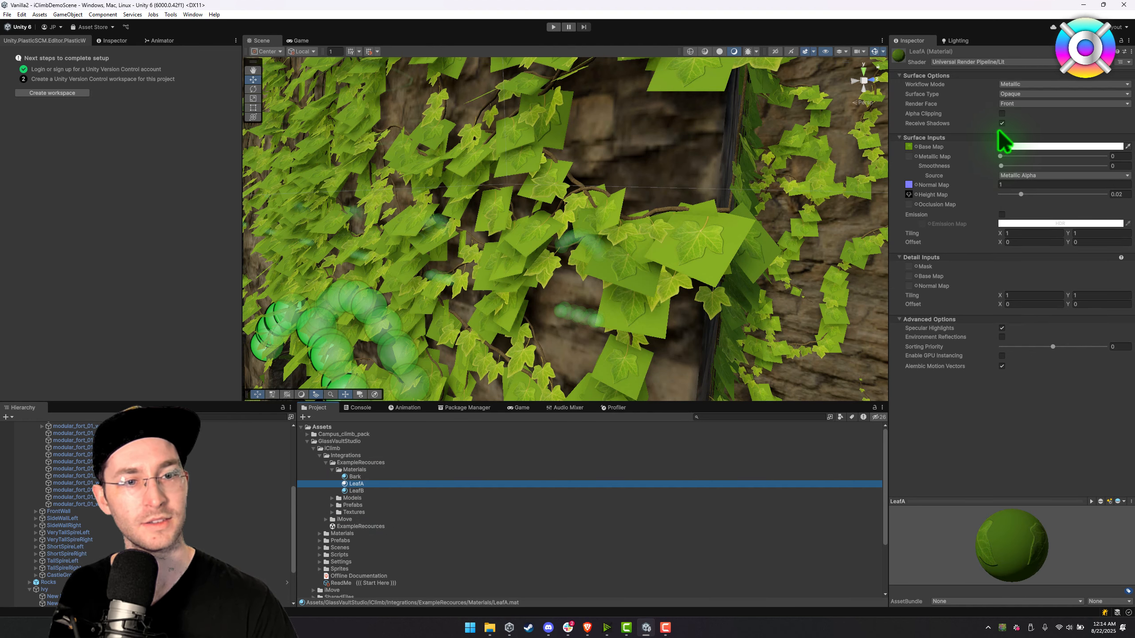
- Set the LeafA material's surface type to Transparent and enable its alpha clipping
{"action": "left_click", "coordinate": [1019, 94]}
{"action": "left_click", "coordinate": [1027, 113]}
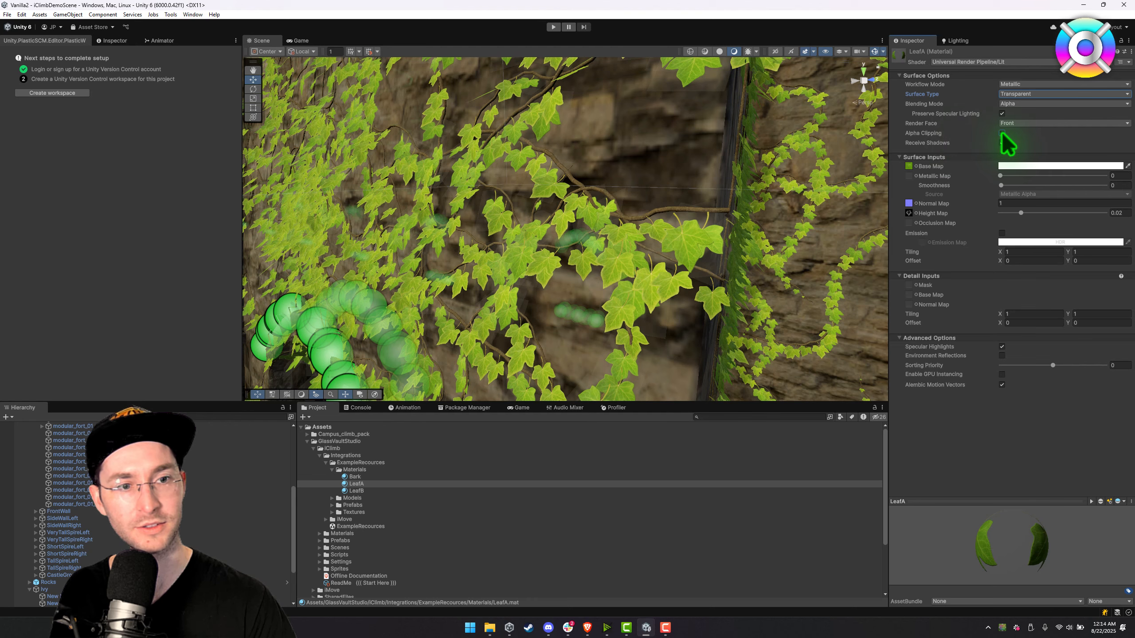
{"action": "left_click", "coordinate": [1002, 134]}
{"action": "left_click", "coordinate": [1002, 134]}
{"action": "left_click", "coordinate": [1002, 134]}
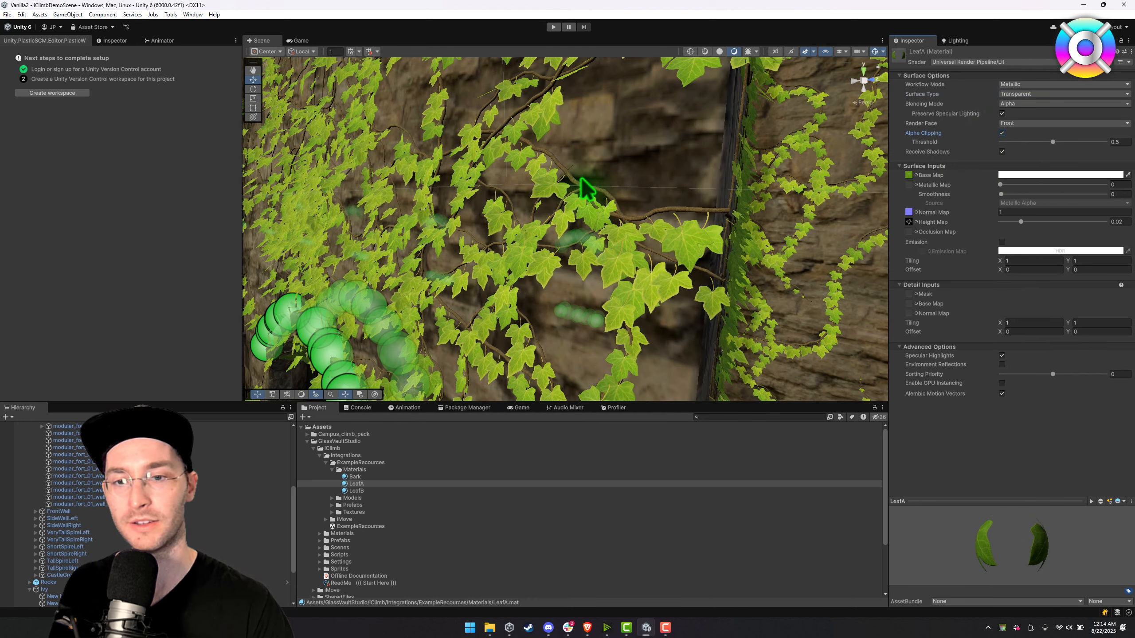
- Reduce the 3D icons gizmo size in the scene view to shrink the green climb point spheres on the castle
{"action": "right_click_drag", "start_coordinate": [628, 159], "coordinate": [777, 146]}
{"action": "key", "text": "s"}
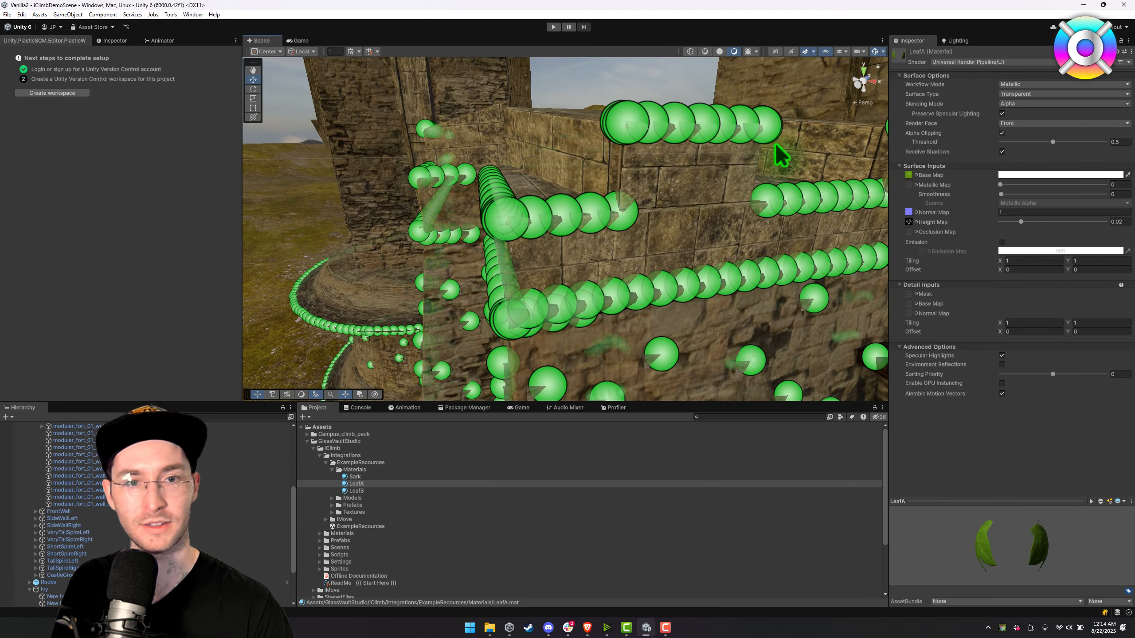
{"action": "left_click", "coordinate": [874, 51]}
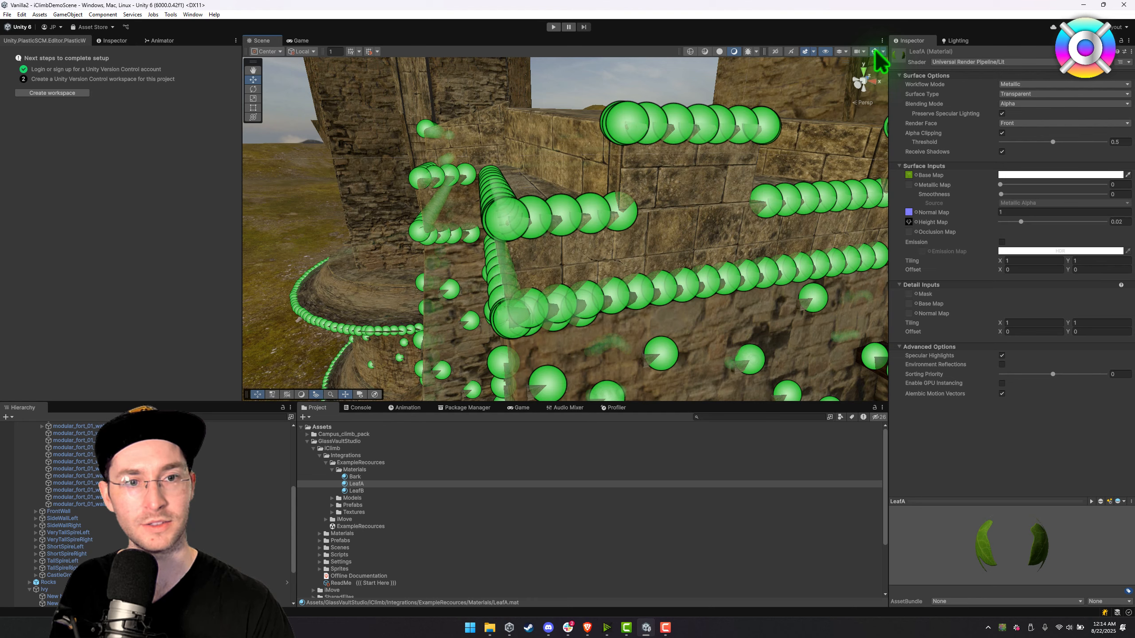
{"action": "left_click", "coordinate": [883, 51]}
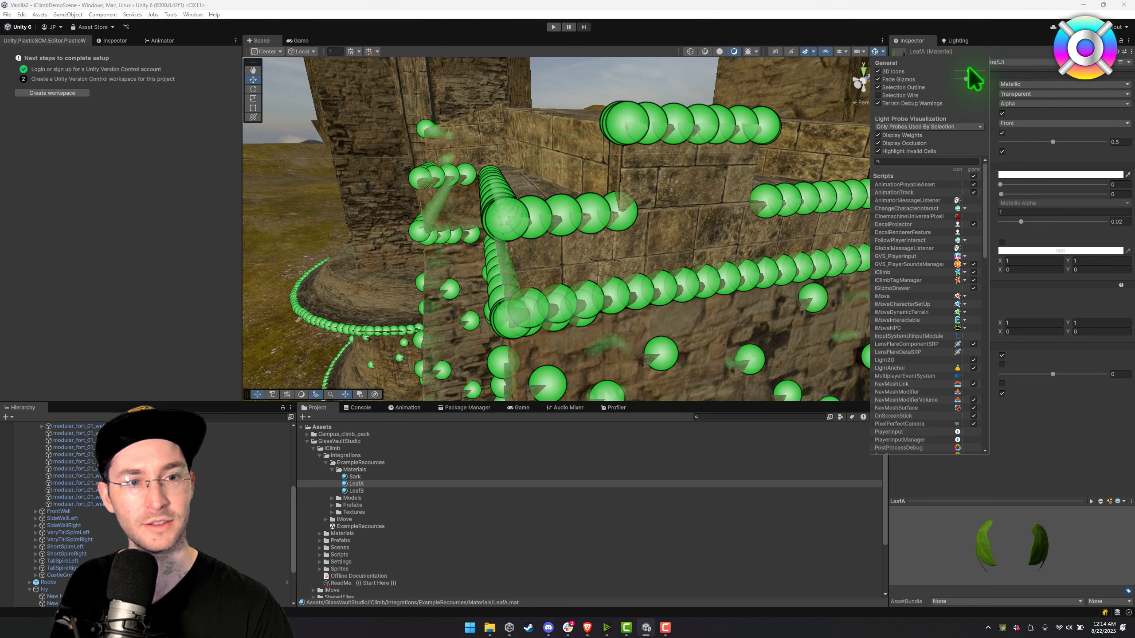
{"action": "left_click_drag", "start_coordinate": [968, 71], "coordinate": [967, 70]}
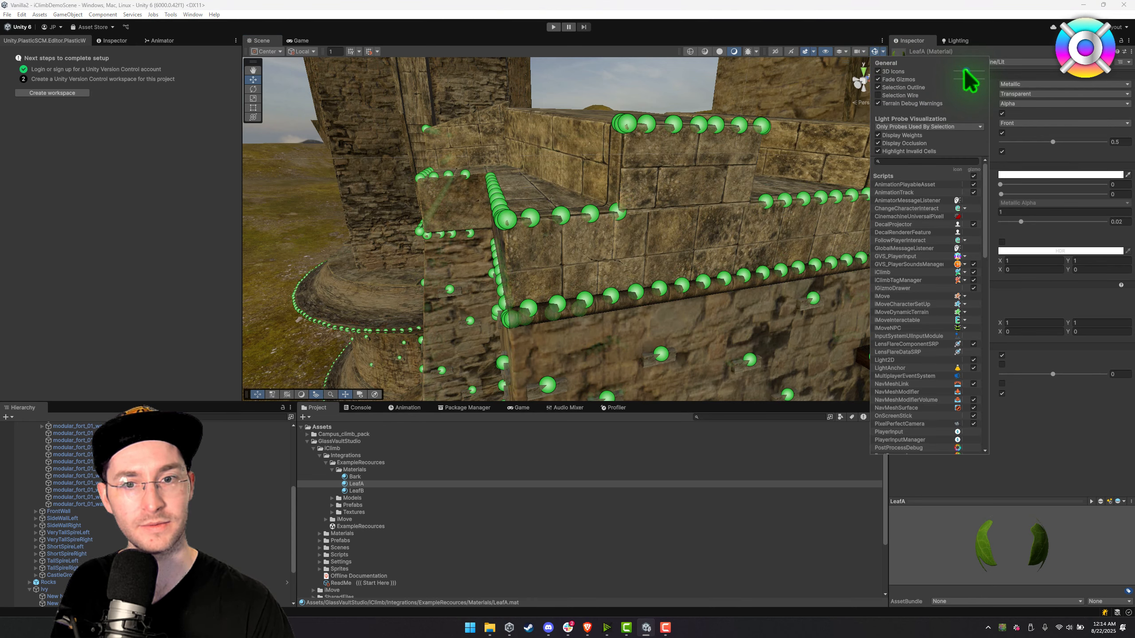
{"action": "key", "text": "w"}
{"action": "right_click_drag", "start_coordinate": [743, 158], "coordinate": [707, 189]}
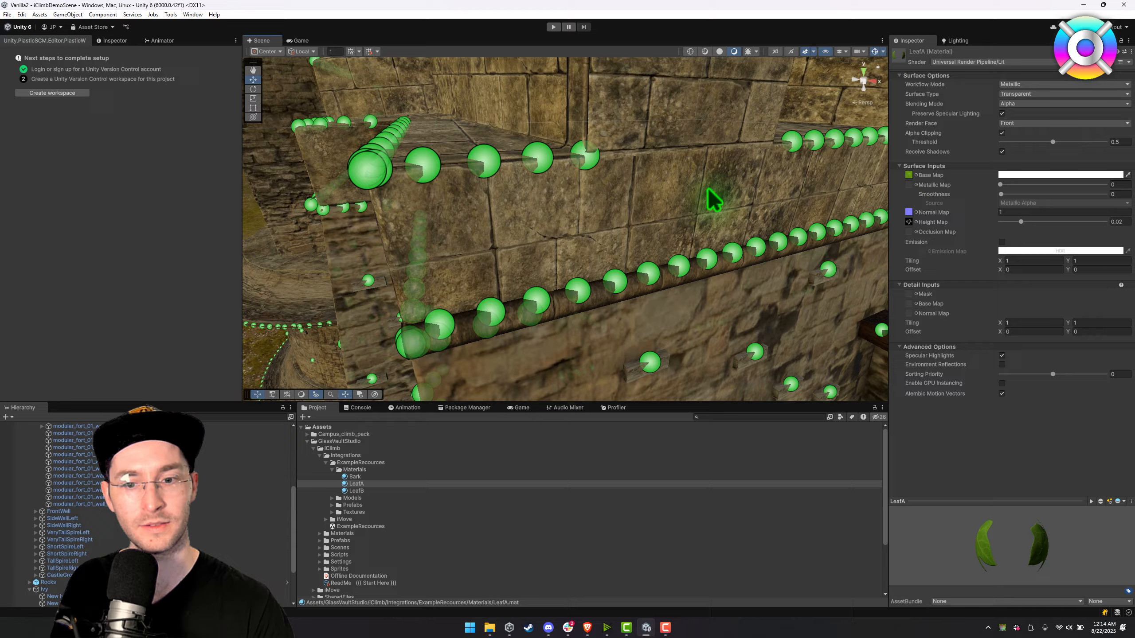
- Select the iClimbExampleScene object, collapse its hierarchy, and select the iClimb_iMove_Player_Kubold object
{"action": "left_click", "coordinate": [578, 299]}
{"action": "right_click_drag", "start_coordinate": [582, 291], "coordinate": [567, 274]}
{"action": "key", "text": "s"}
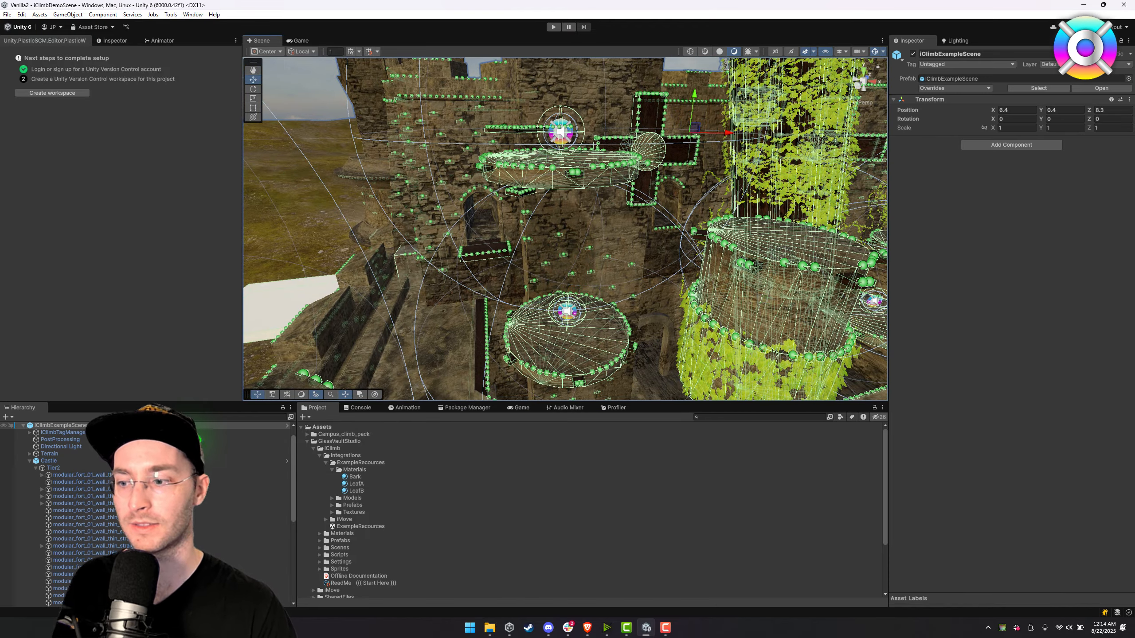
{"action": "left_click", "coordinate": [23, 425]}
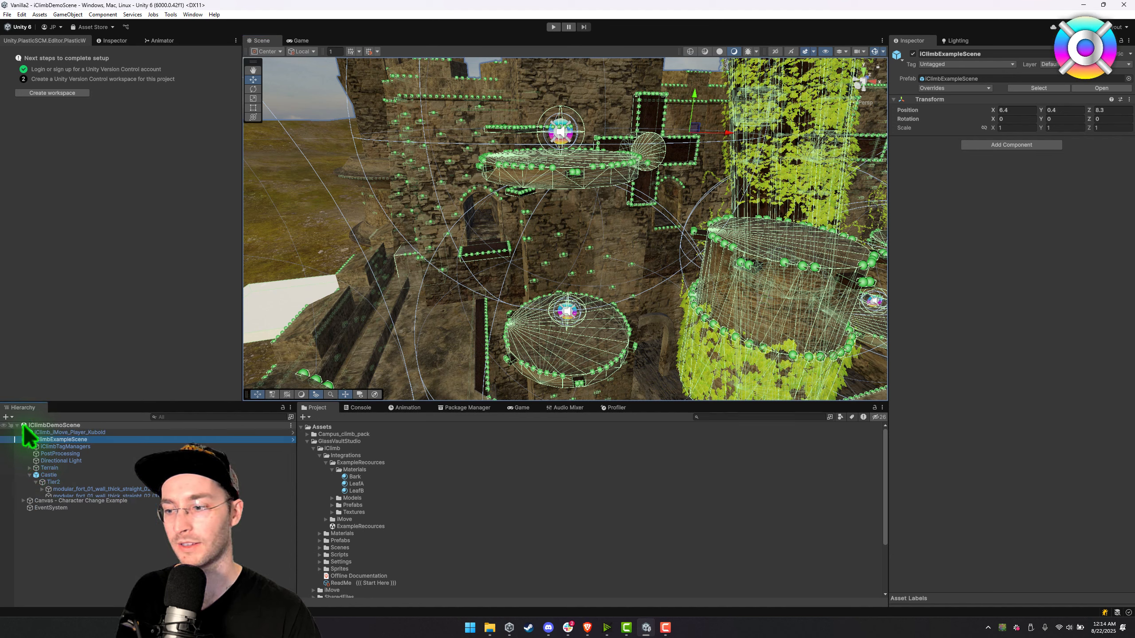
{"action": "left_click", "coordinate": [54, 433]}
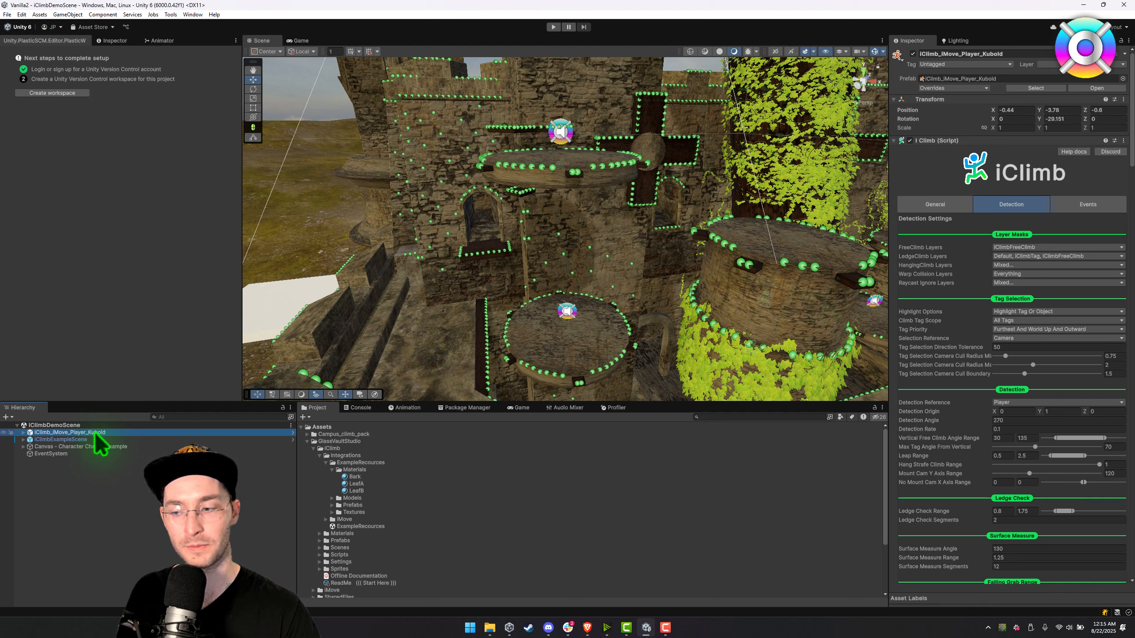
- Locate the player prefab under Integrations/iMove/iClimb_with_Kubold_MovementAnimsetPro/Prefabs and view the iClimb script's General and Detection settings
{"action": "left_click", "coordinate": [326, 462]}
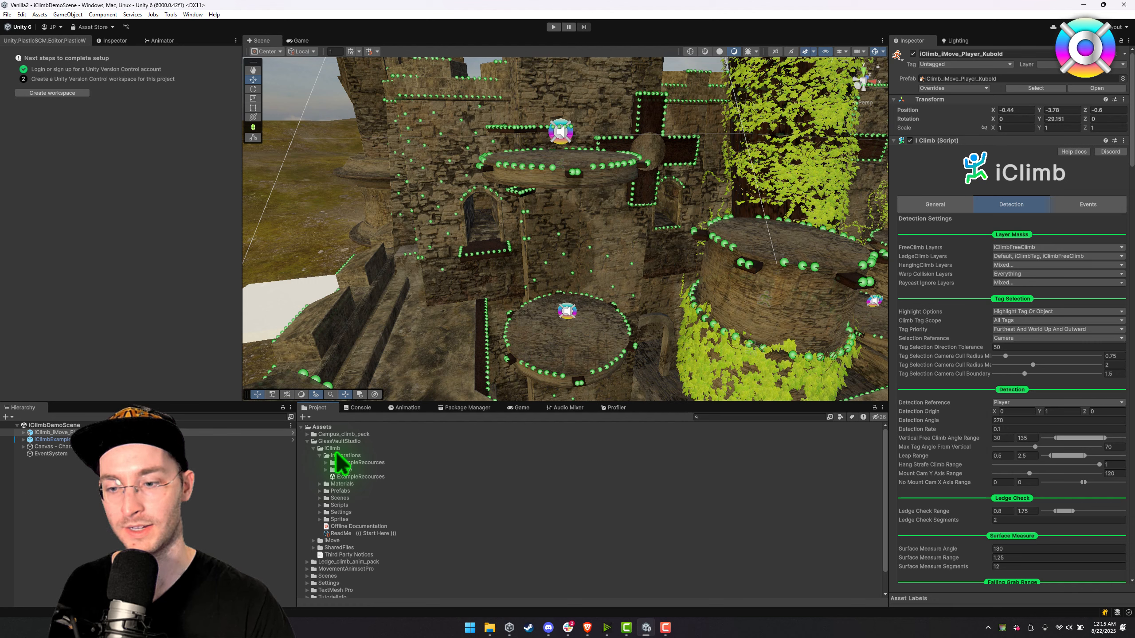
{"action": "left_click", "coordinate": [326, 470]}
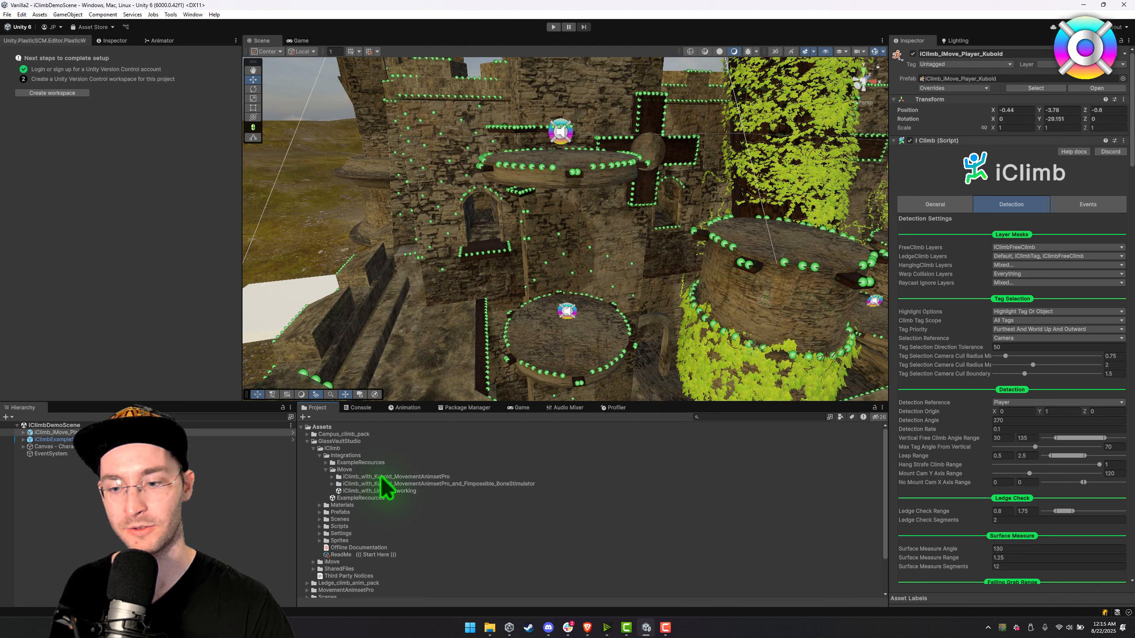
{"action": "left_click", "coordinate": [331, 477]}
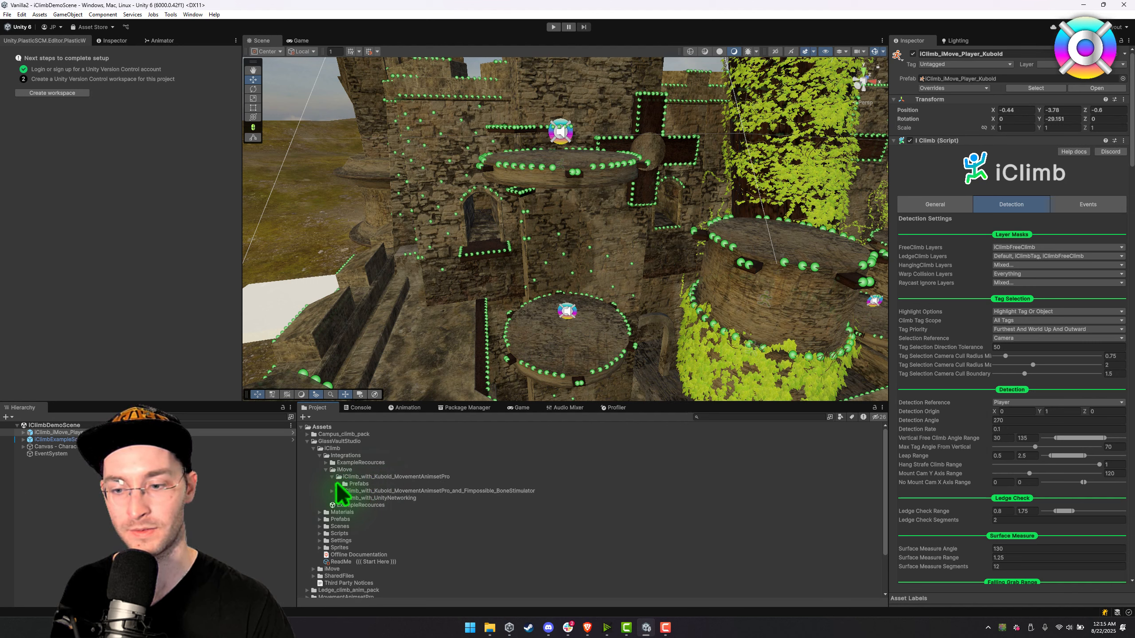
{"action": "left_click", "coordinate": [339, 484]}
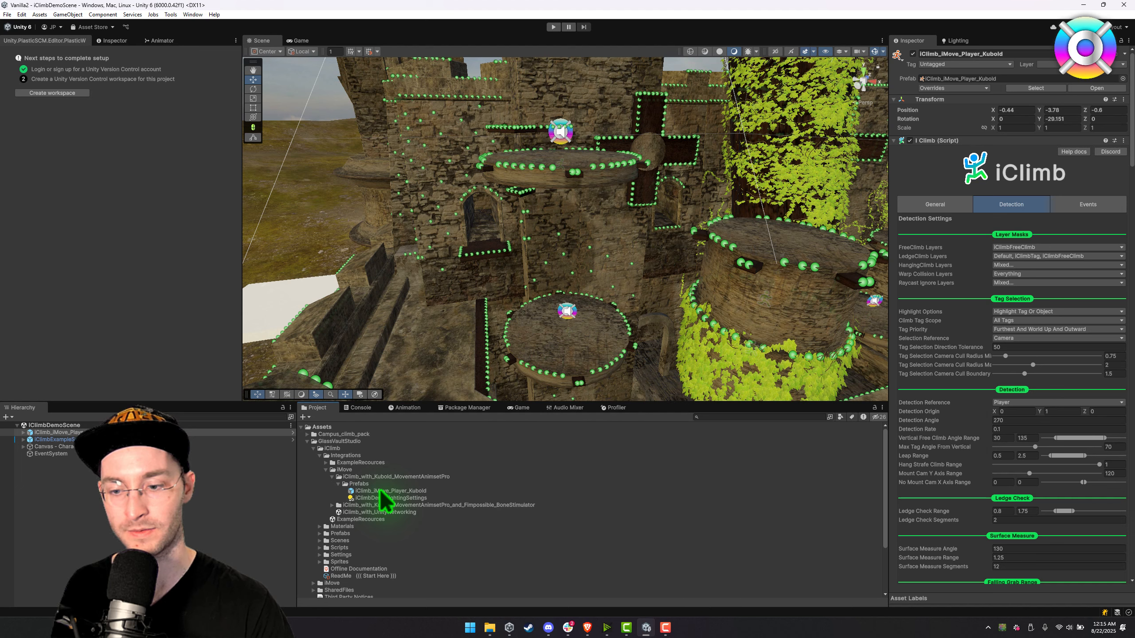
{"action": "left_click", "coordinate": [938, 207]}
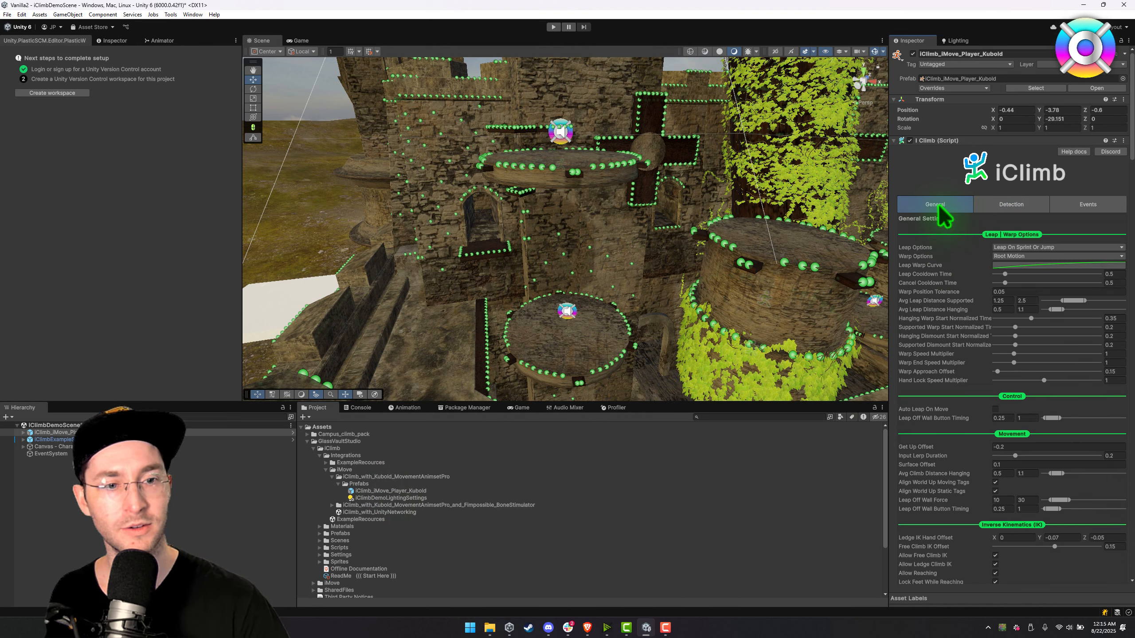
{"action": "left_click", "coordinate": [1008, 204]}
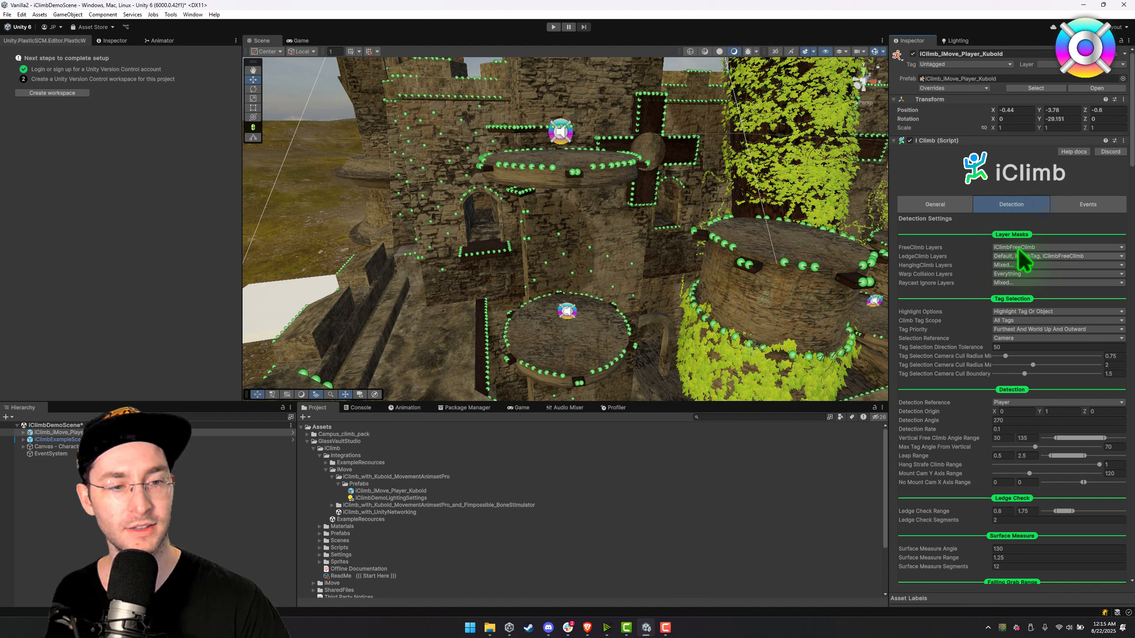
- Add a new project layer named Player as User Layer 23
{"action": "left_click", "coordinate": [1070, 65]}
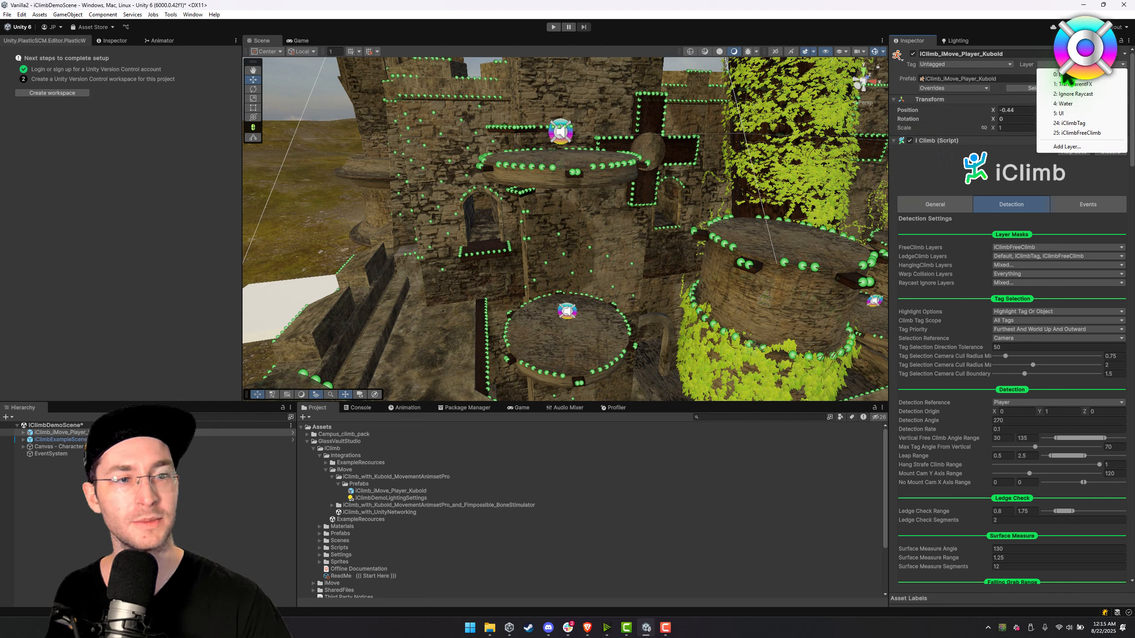
{"action": "left_click", "coordinate": [1066, 147]}
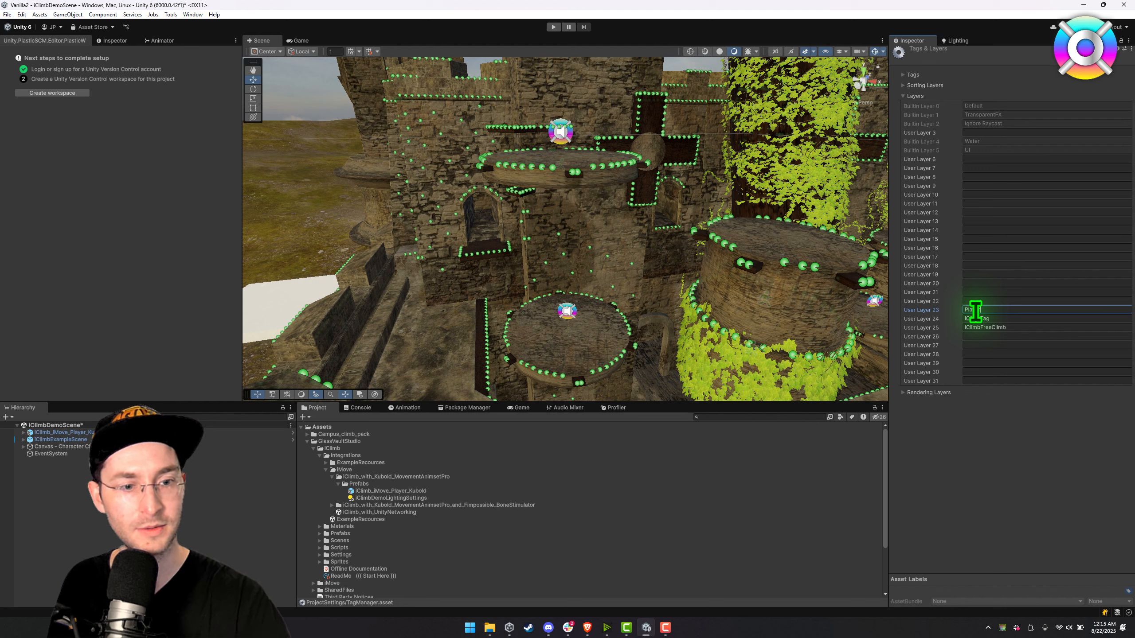
{"action": "type", "text": "yer"}
{"action": "key", "text": "Return"}
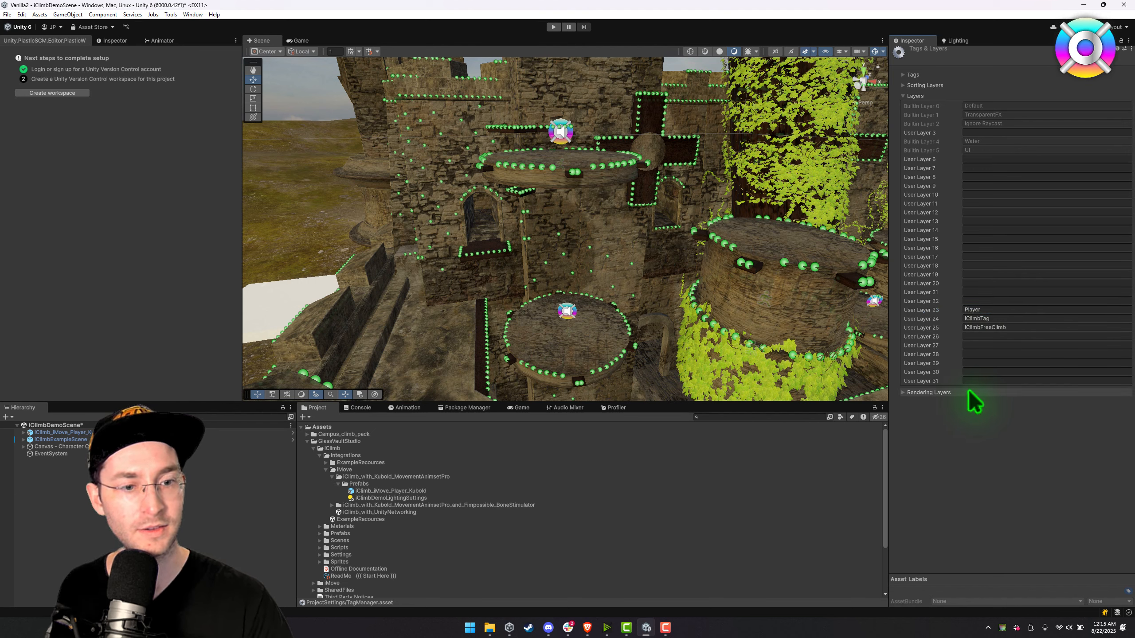
- Check the names of user layers 23, 24 and 25 in the Tags & Layers settings
{"action": "left_click", "coordinate": [963, 311]}
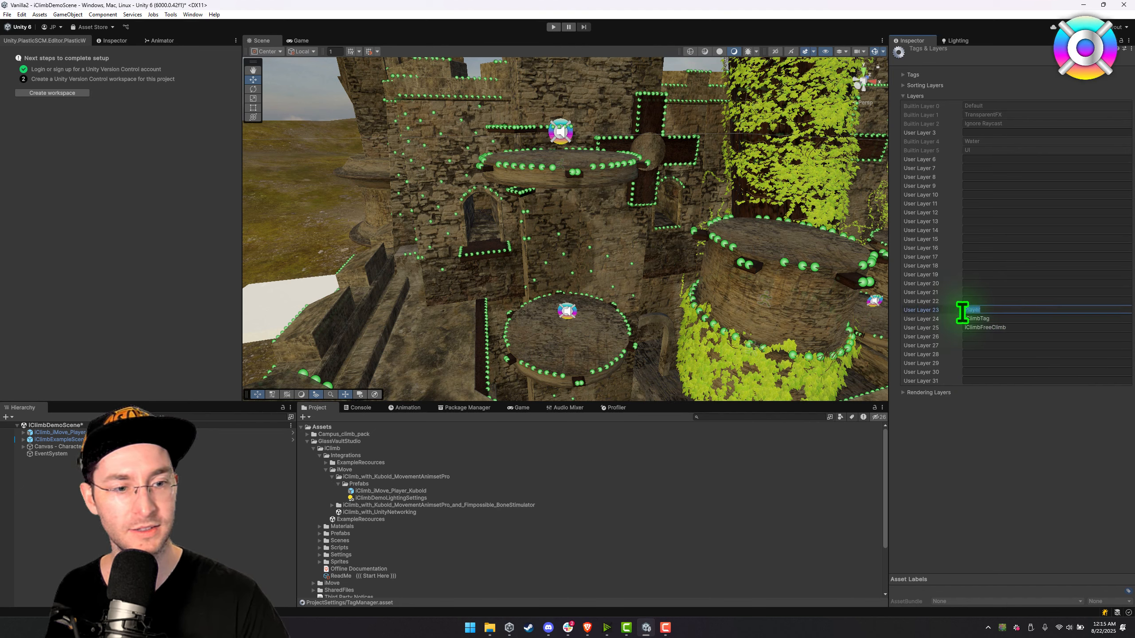
{"action": "left_click", "coordinate": [992, 309]}
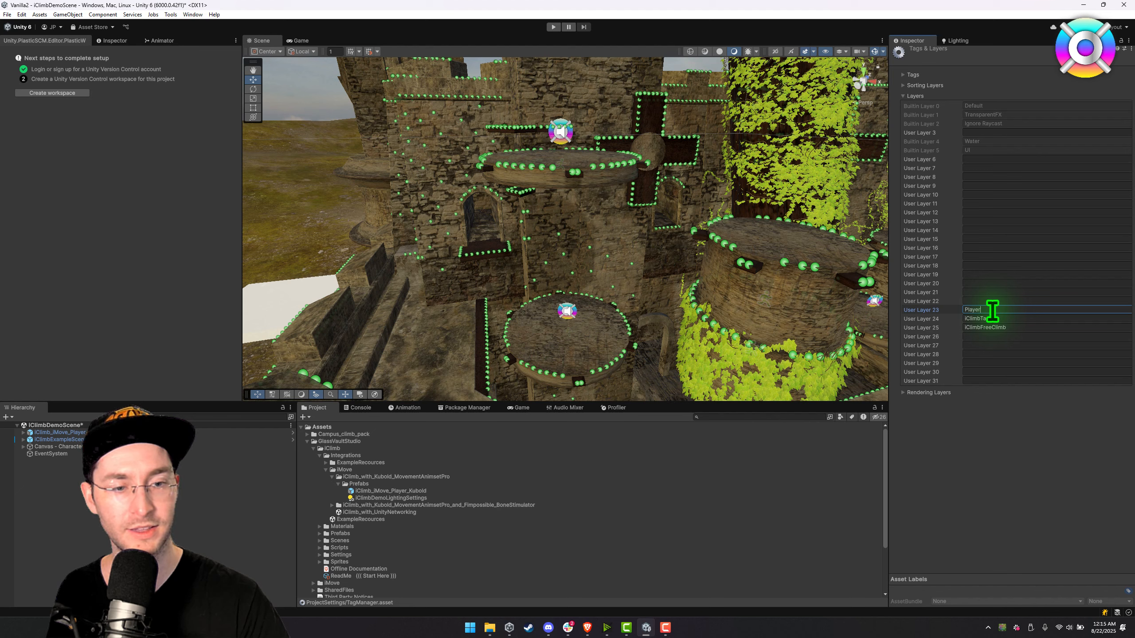
{"action": "left_click_drag", "start_coordinate": [990, 310], "coordinate": [963, 309]}
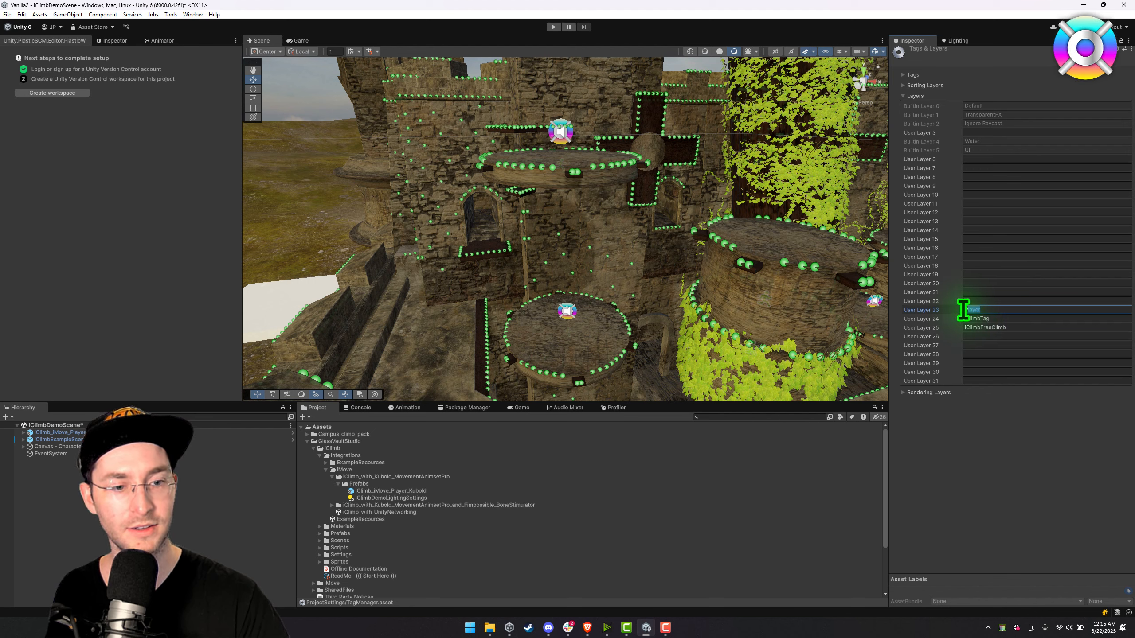
{"action": "left_click", "coordinate": [997, 421]}
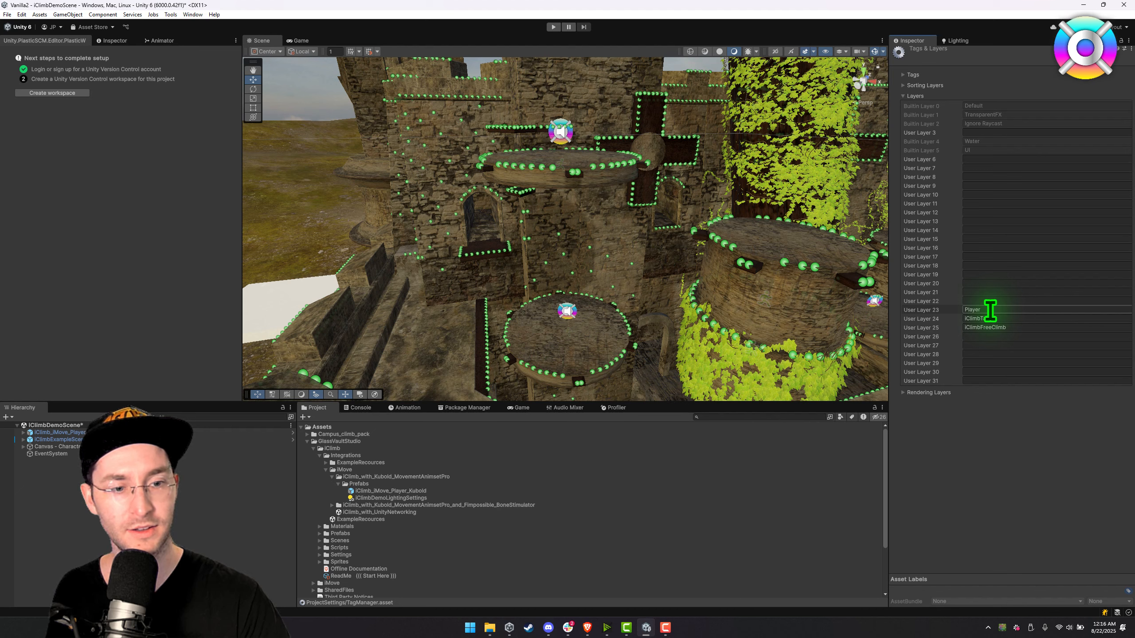
{"action": "left_click_drag", "start_coordinate": [981, 310], "coordinate": [958, 310]}
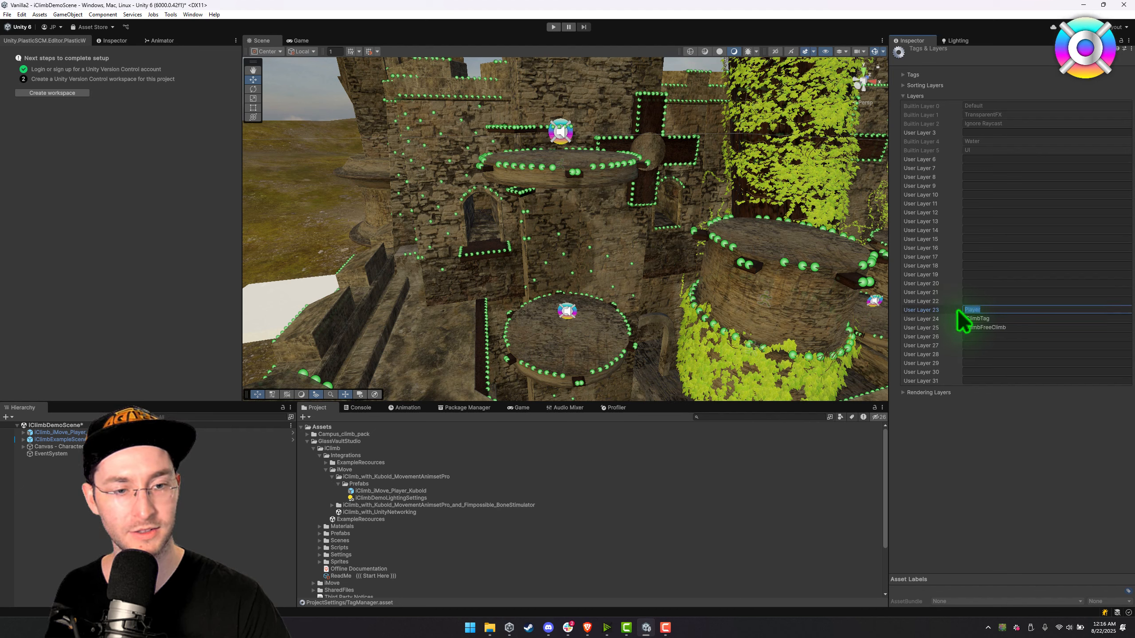
{"action": "left_click", "coordinate": [978, 465]}
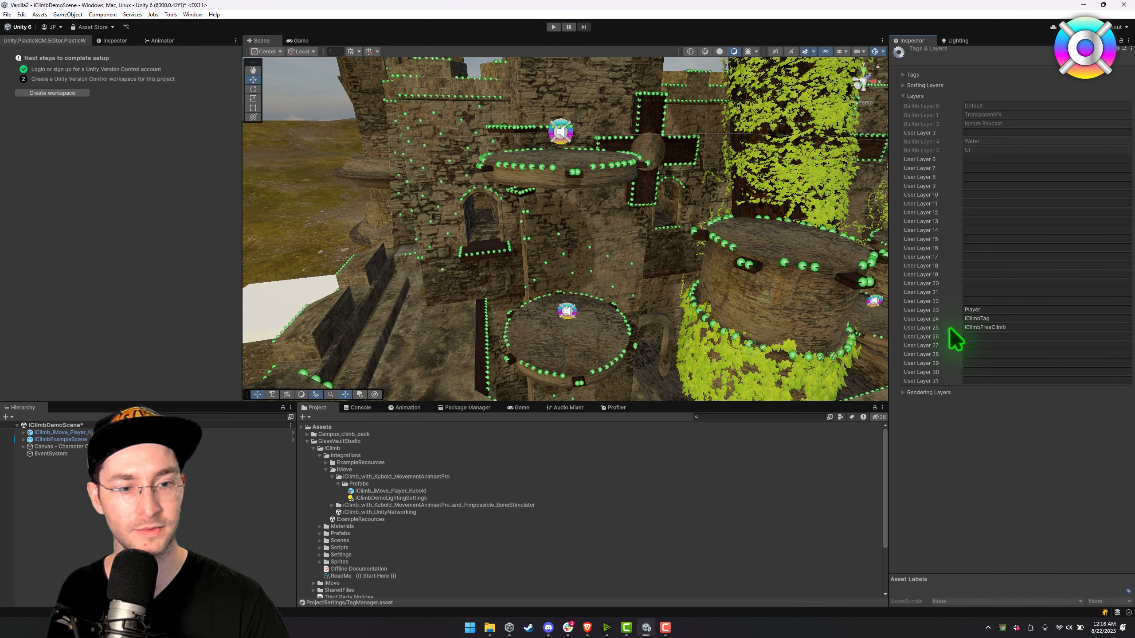
{"action": "left_click_drag", "start_coordinate": [1001, 320], "coordinate": [963, 320]}
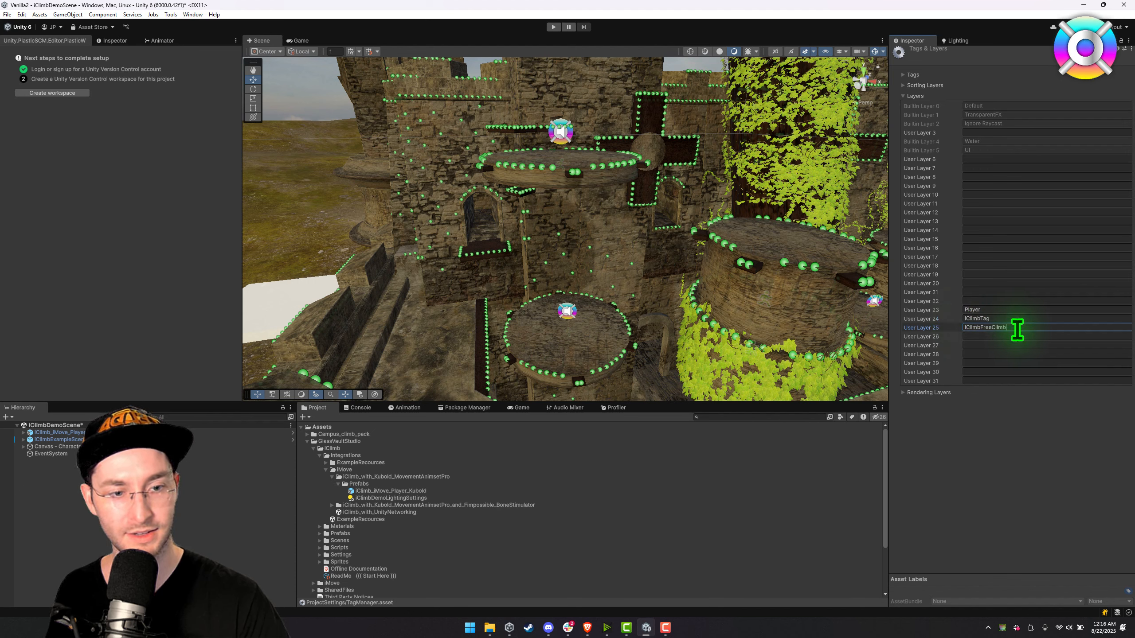
{"action": "left_click_drag", "start_coordinate": [1017, 329], "coordinate": [955, 329]}
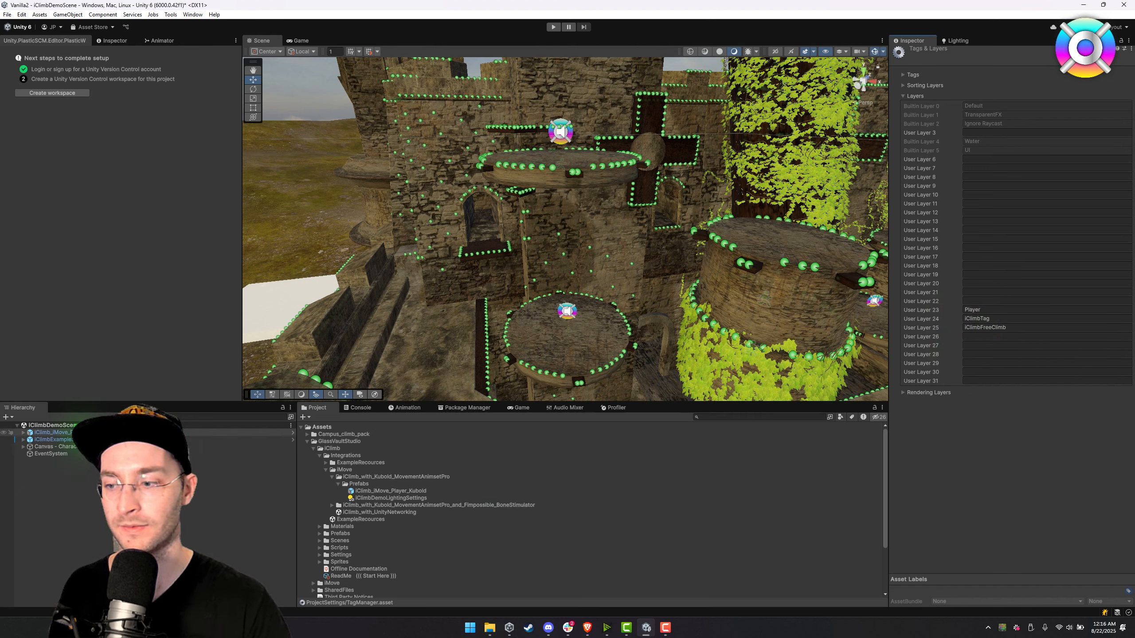
- Assign the Player layer to the iClimb_iMove_Player_Kubold object and all its children
{"action": "left_click", "coordinate": [50, 433]}
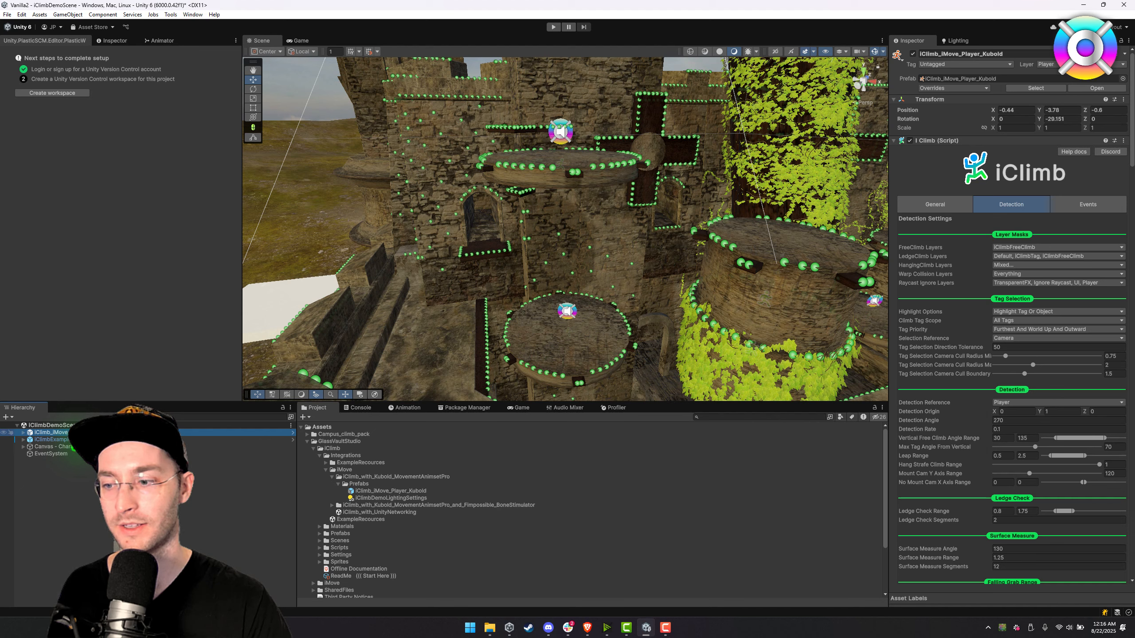
{"action": "left_click", "coordinate": [1070, 65]}
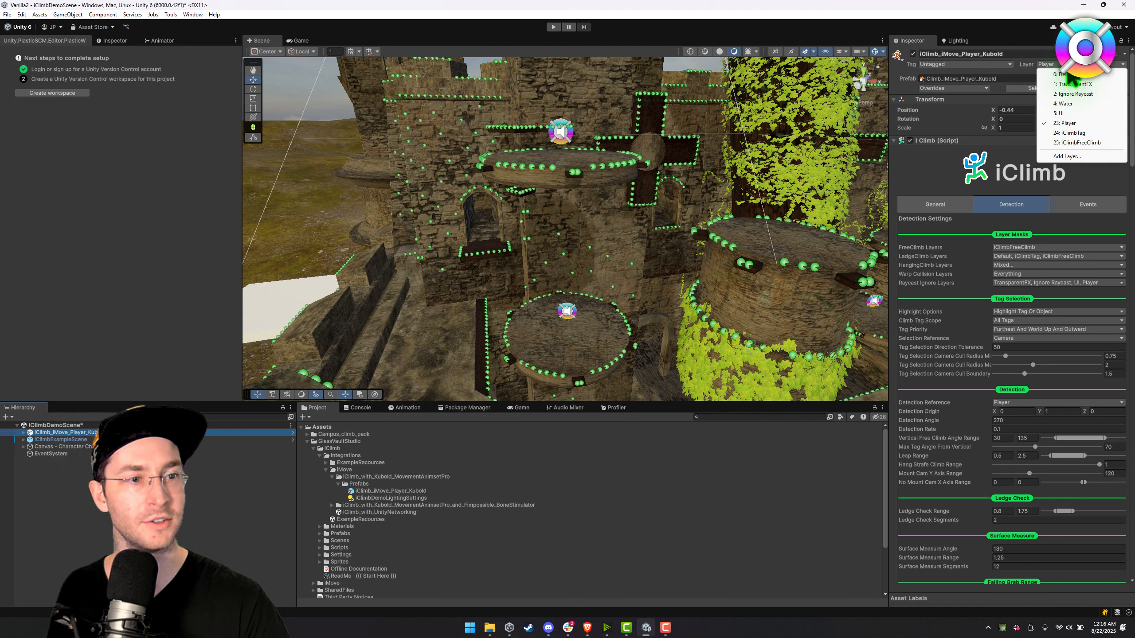
{"action": "left_click", "coordinate": [1066, 123]}
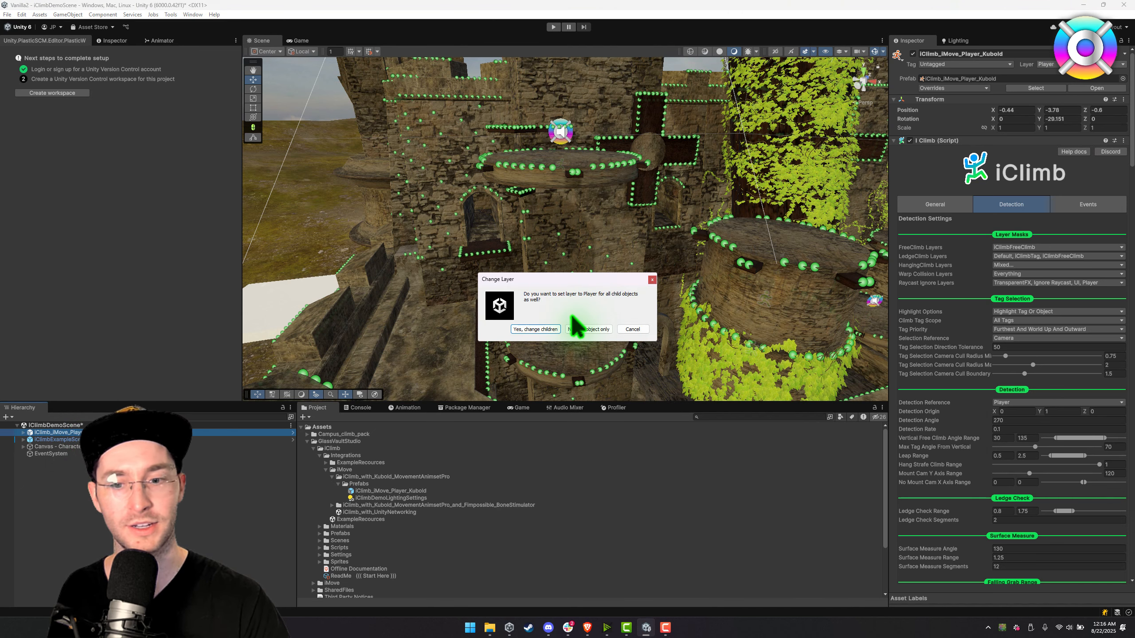
{"action": "left_click", "coordinate": [551, 330]}
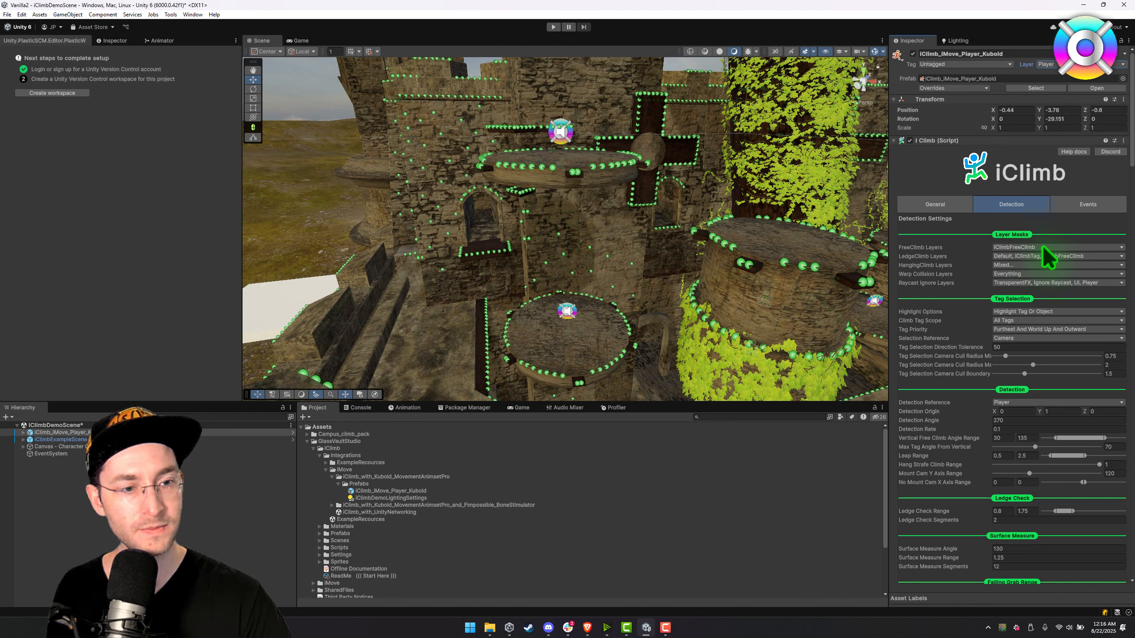
- Review the iClimb script's FreeClimb, LedgeClimb, HangingClimb and Raycast Ignore layer masks
{"action": "left_click", "coordinate": [1014, 247]}
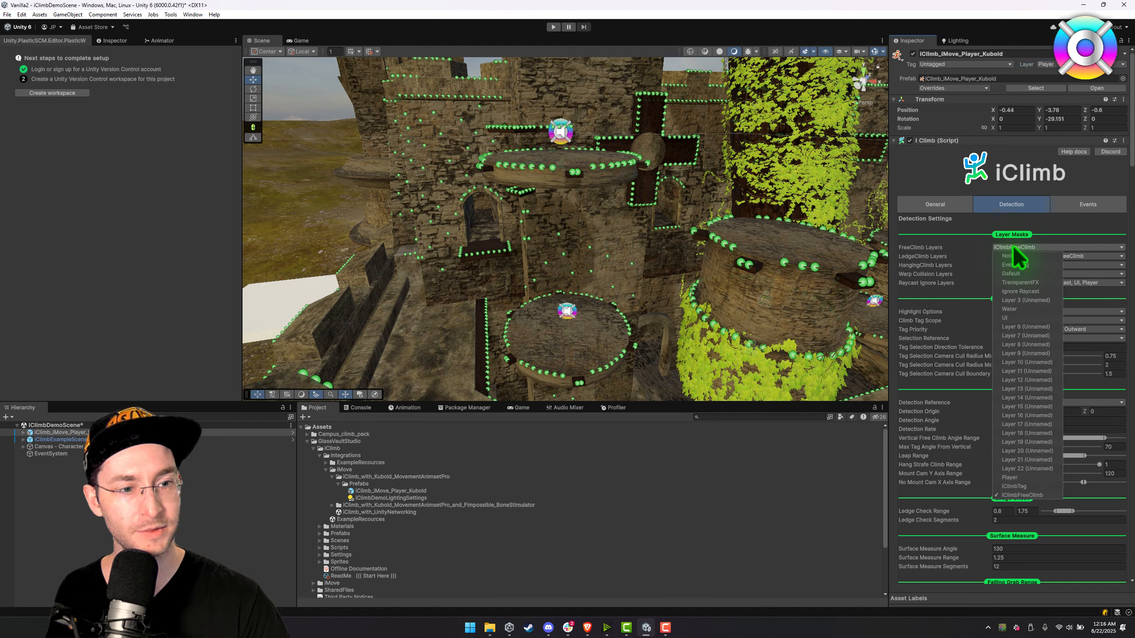
{"action": "left_click", "coordinate": [1007, 248]}
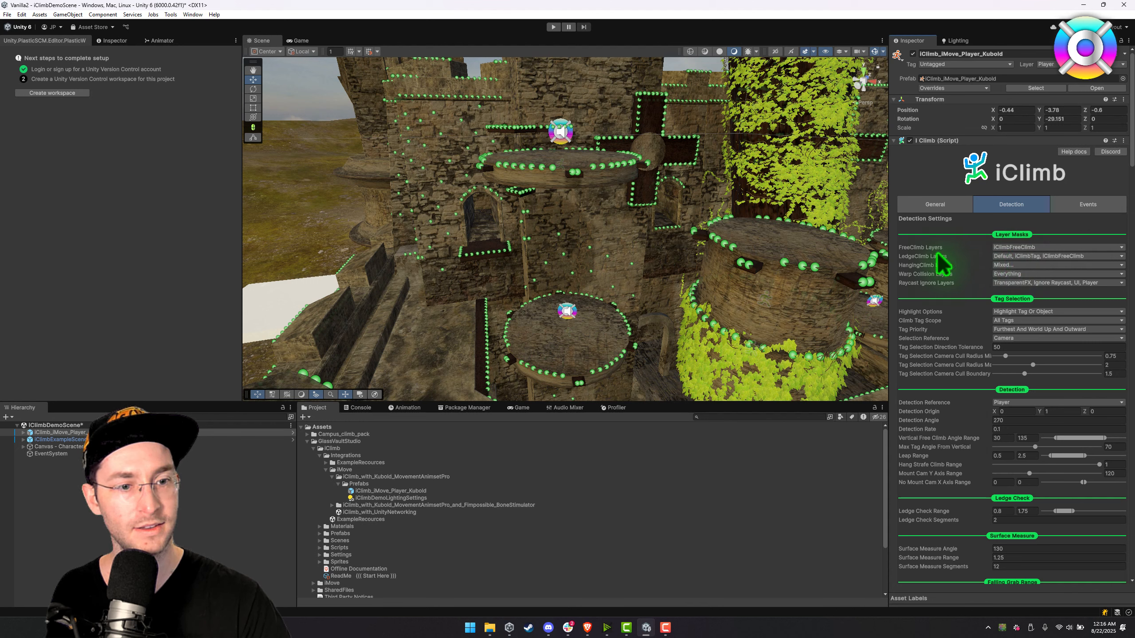
{"action": "left_click", "coordinate": [1006, 264]}
{"action": "left_click", "coordinate": [1004, 258]}
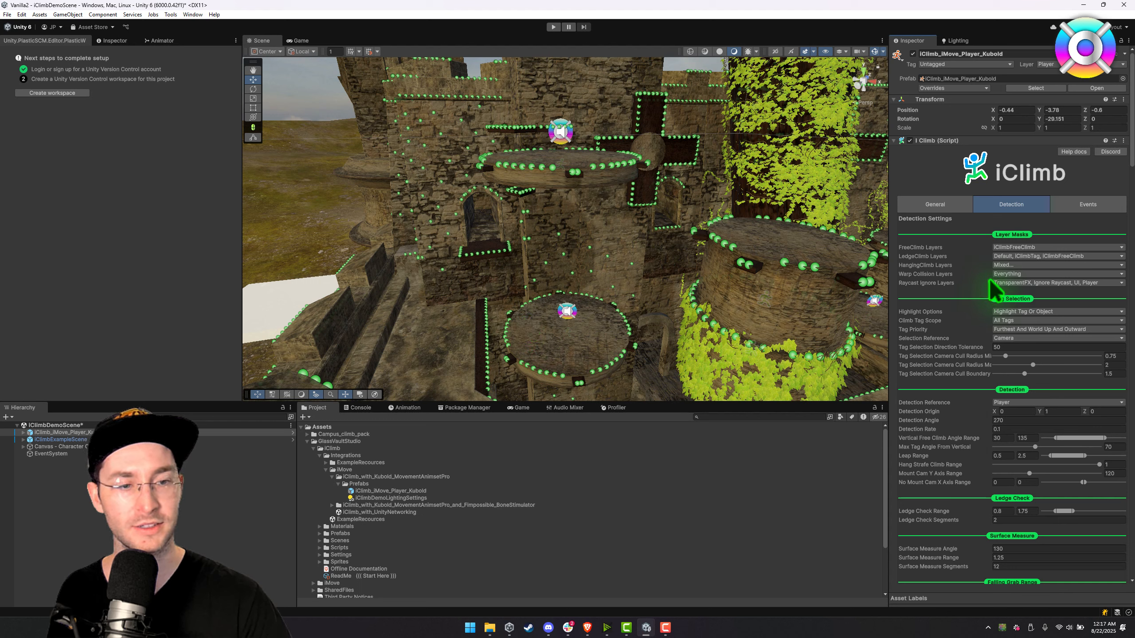
{"action": "left_click", "coordinate": [1023, 282]}
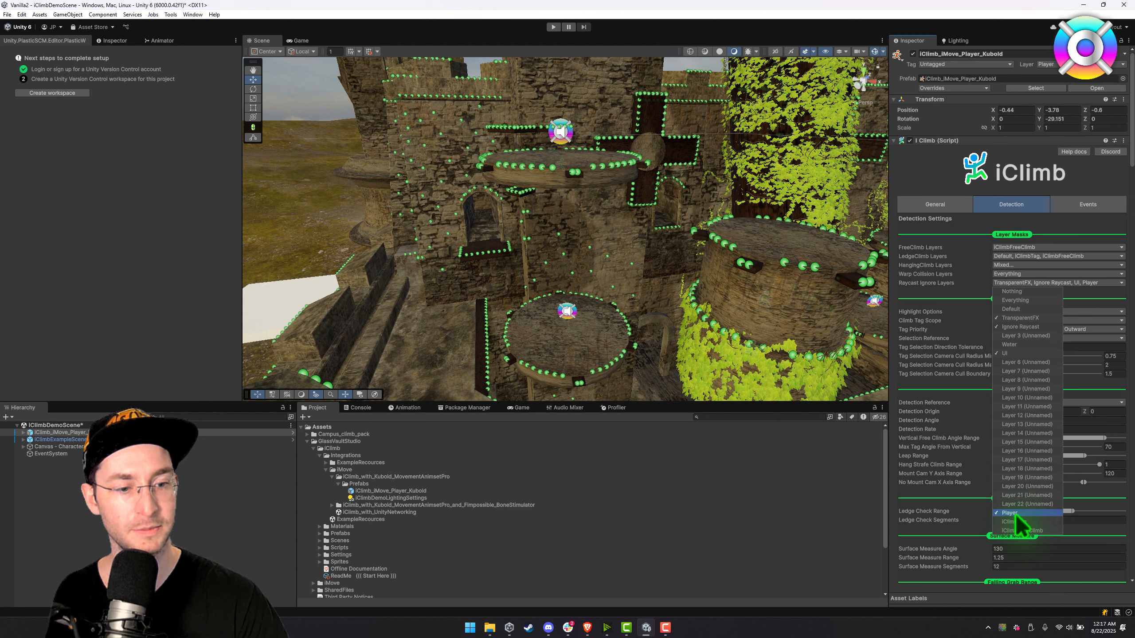
{"action": "left_click", "coordinate": [995, 281]}
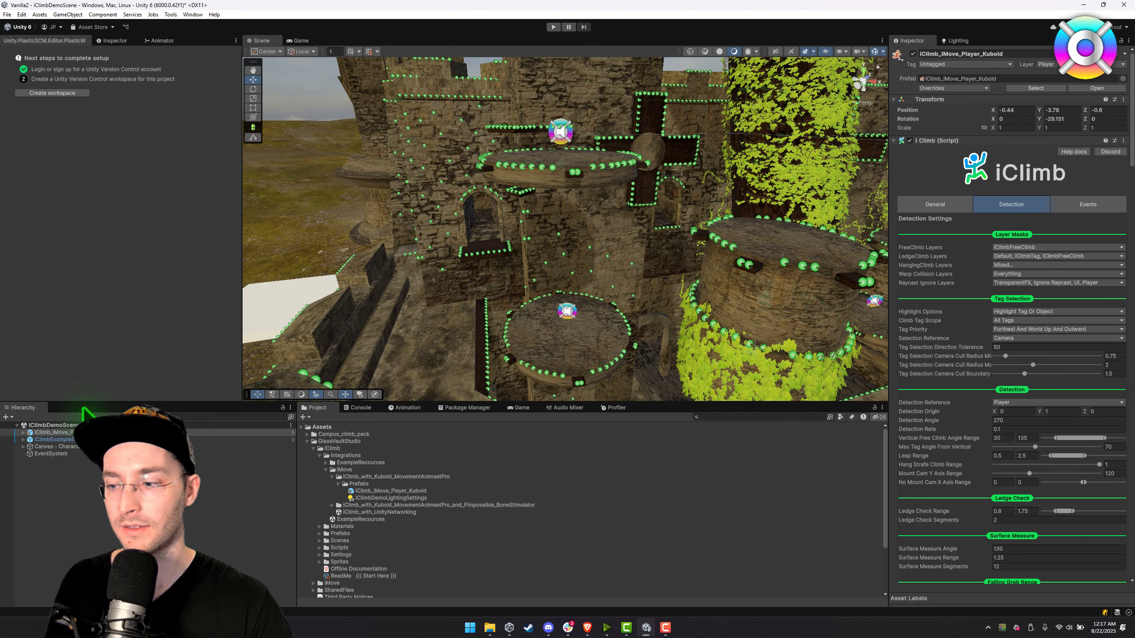
- Select the iClimbTag on a small ledge of the castle wall and check which layer it is assigned to
{"action": "right_click_drag", "start_coordinate": [527, 264], "coordinate": [518, 286]}
{"action": "key", "text": "a"}
{"action": "key", "text": "w"}
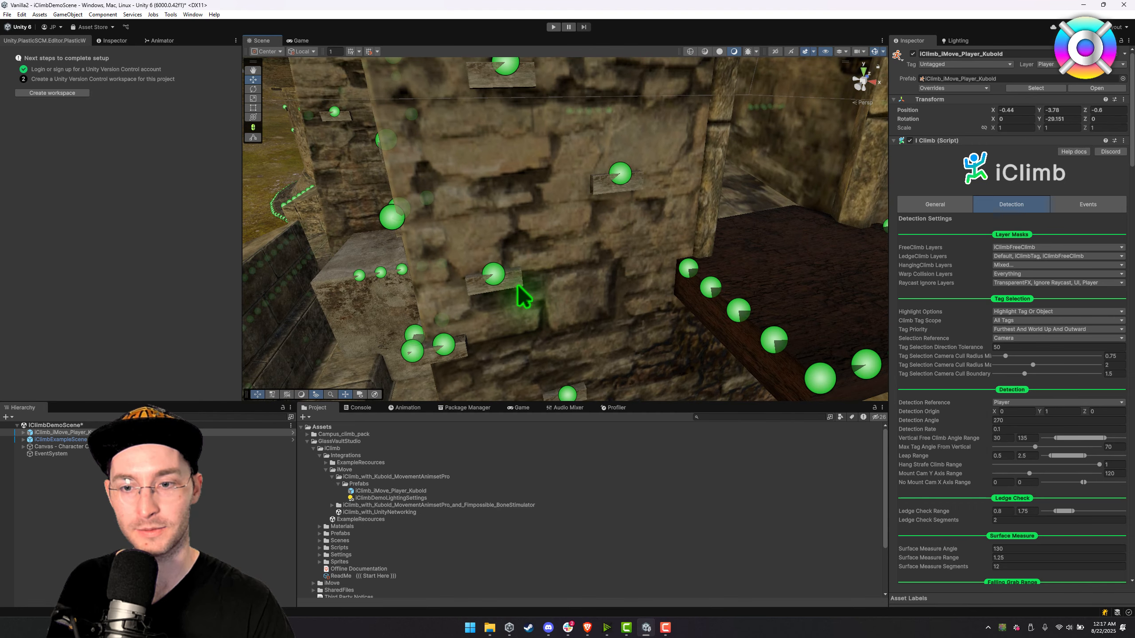
{"action": "left_click", "coordinate": [509, 278]}
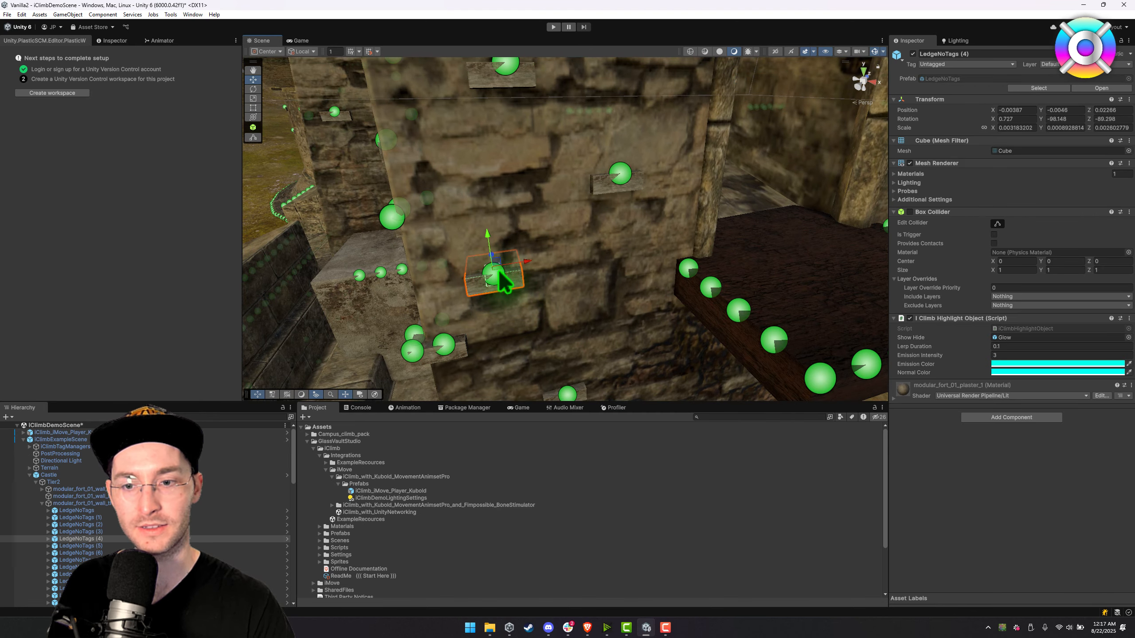
{"action": "left_click", "coordinate": [498, 273]}
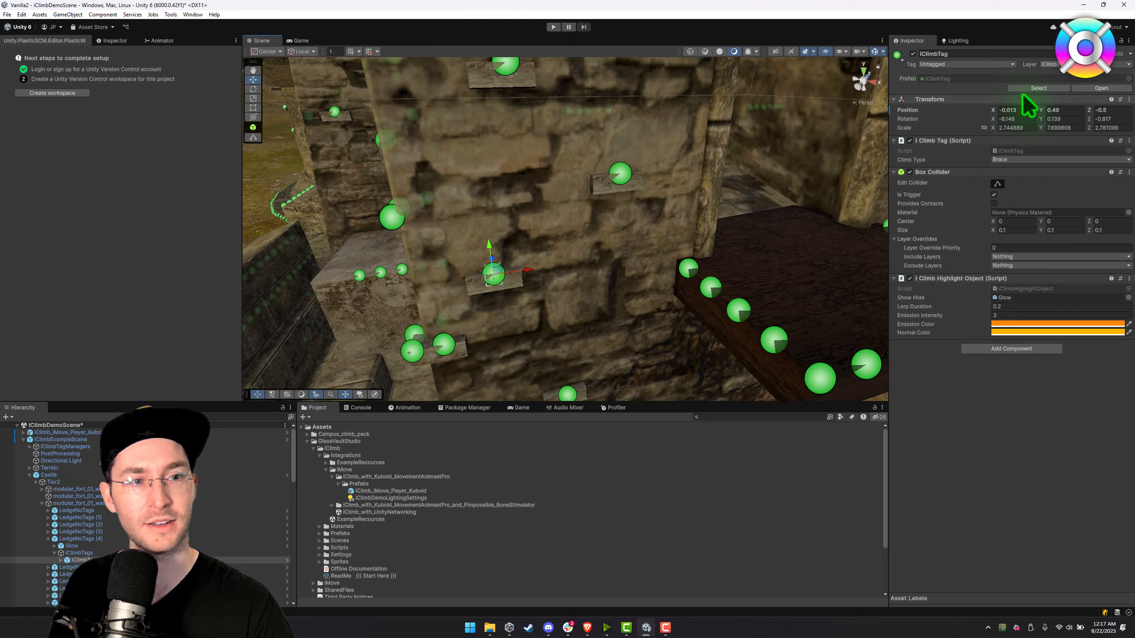
{"action": "left_click", "coordinate": [1053, 64]}
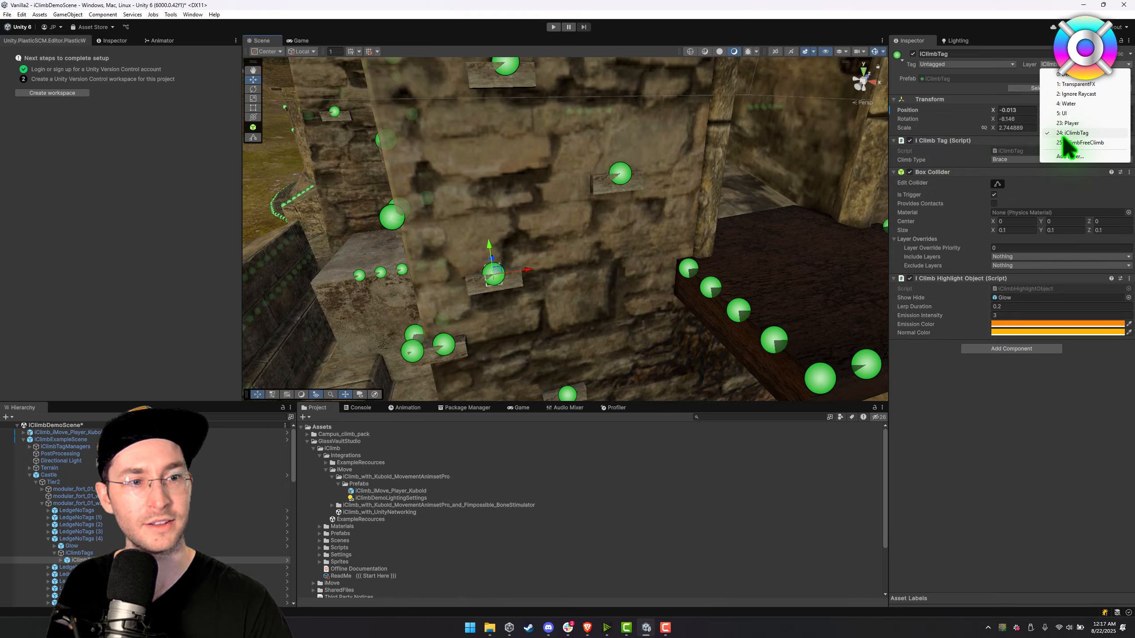
{"action": "left_click", "coordinate": [1003, 411]}
- Select the ivy-covered RotatingLog in the scene, check its layer, and clear the selection
{"action": "right_click_drag", "start_coordinate": [634, 213], "coordinate": [552, 249]}
{"action": "left_click", "coordinate": [553, 233]}
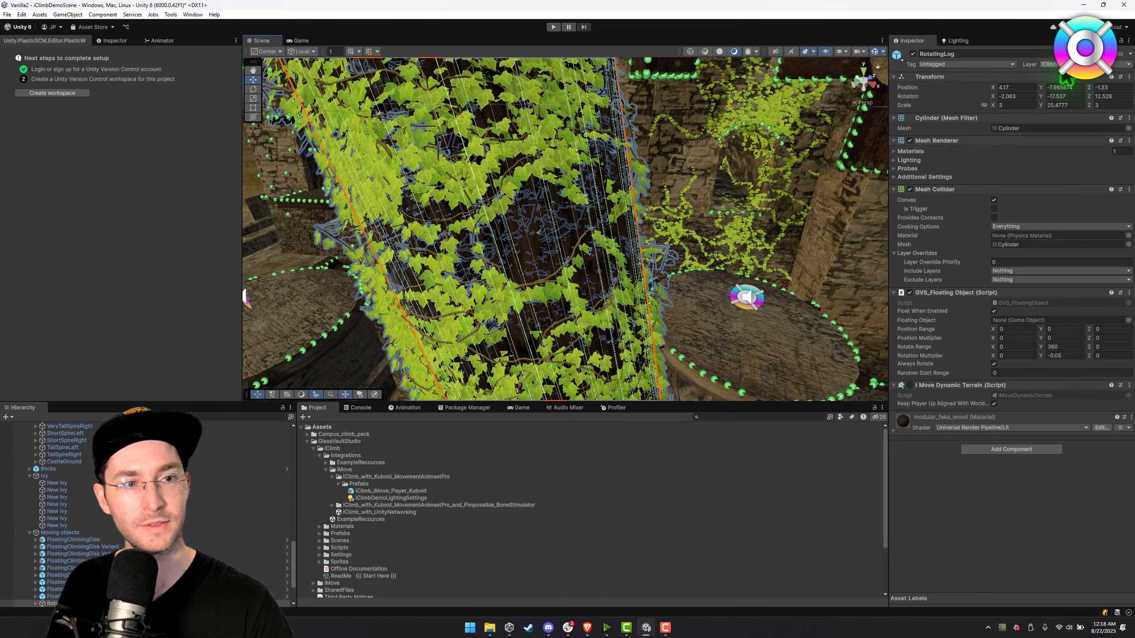
{"action": "right_click_drag", "start_coordinate": [613, 213], "coordinate": [579, 279]}
{"action": "left_click", "coordinate": [526, 167]}
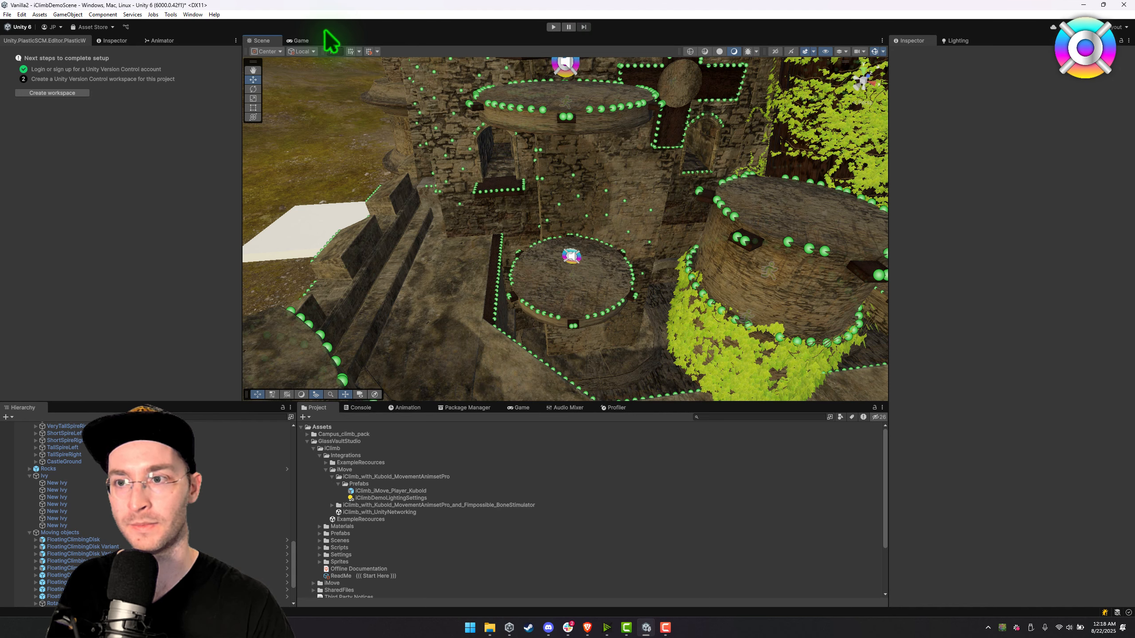
- Set the Game view to Play Maximized and start playing the demo scene
{"action": "left_click", "coordinate": [301, 40]}
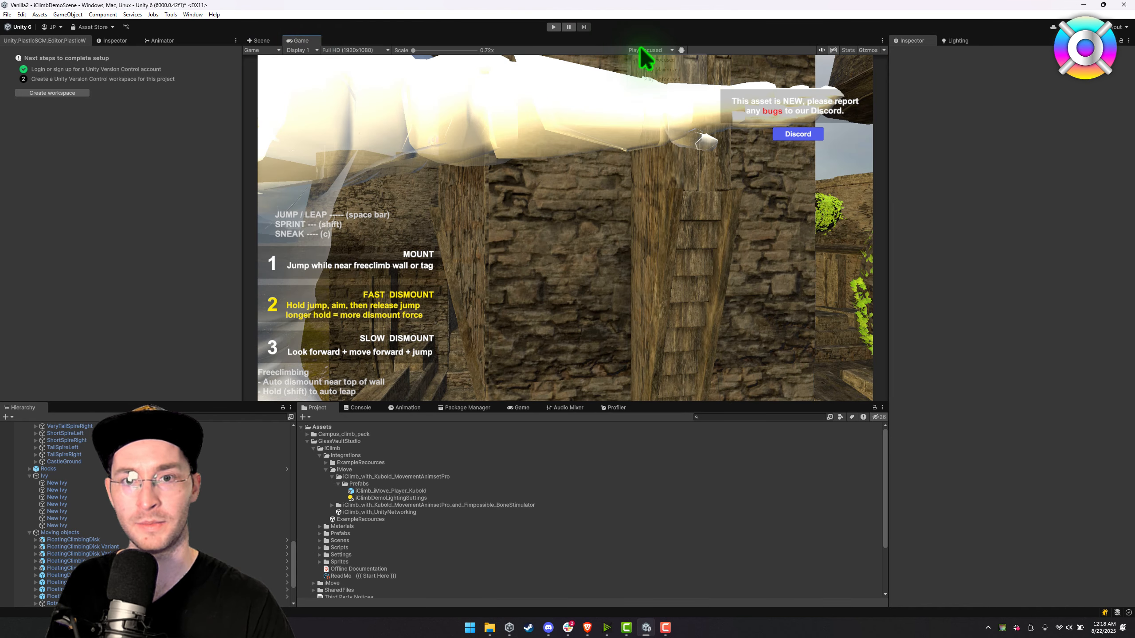
{"action": "left_click", "coordinate": [652, 69]}
{"action": "left_click", "coordinate": [553, 27]}
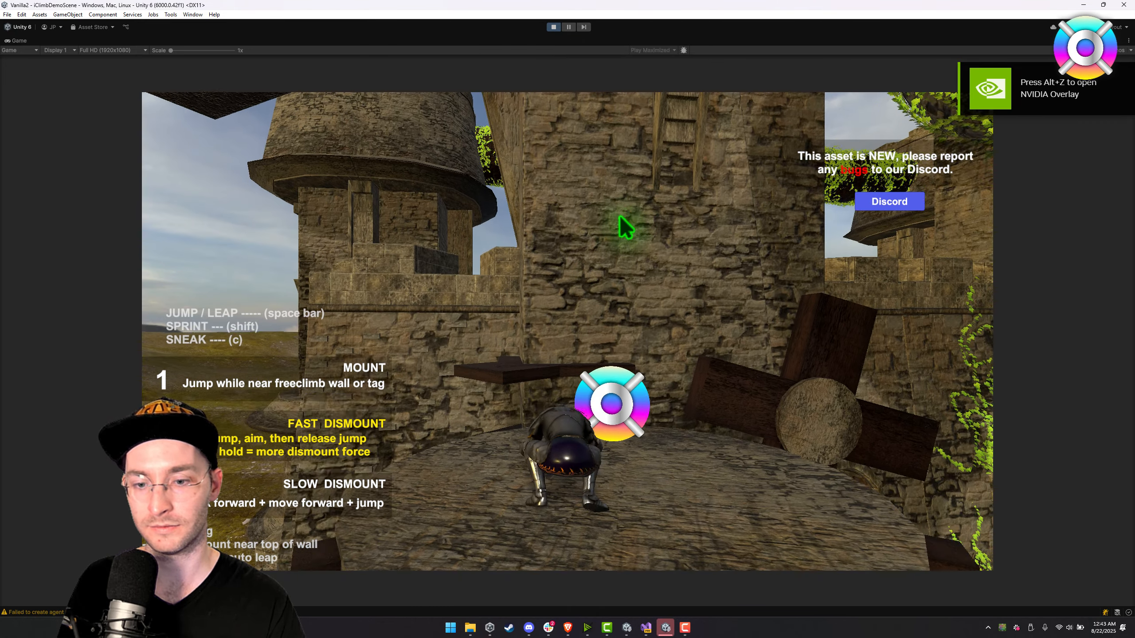
- Walk the knight across the round platform, jump onto the wooden beam ledge on the tower wall, and shimmy along it
{"action": "key", "text": "w"}
{"action": "key", "text": "w"}
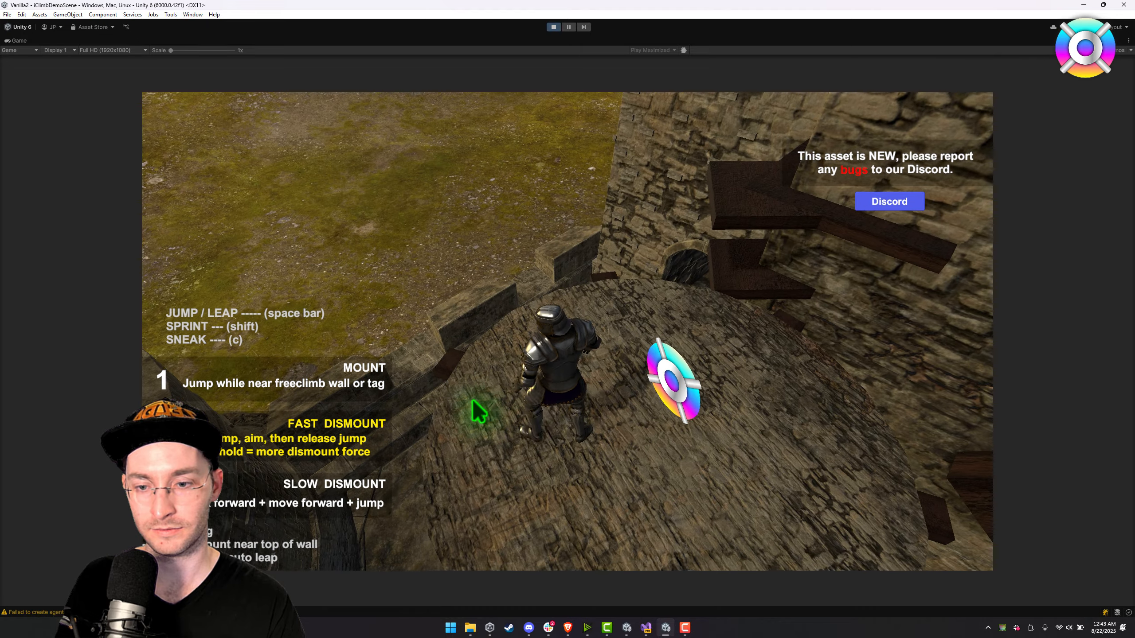
{"action": "key", "text": "w"}
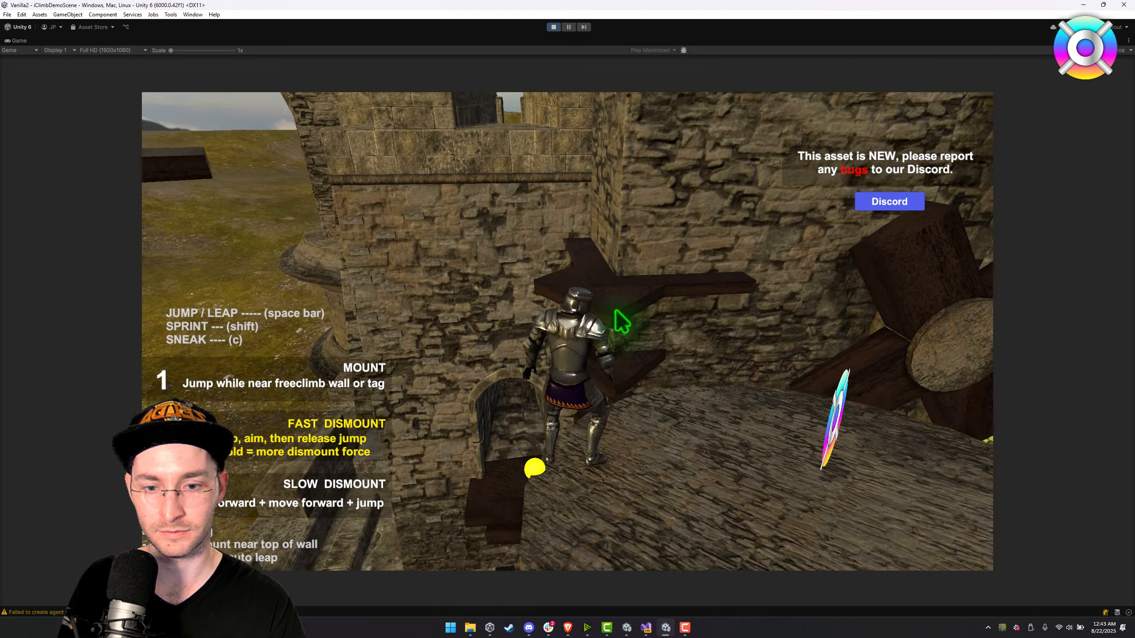
{"action": "key", "text": "space"}
{"action": "key", "text": "w"}
{"action": "key", "text": "space"}
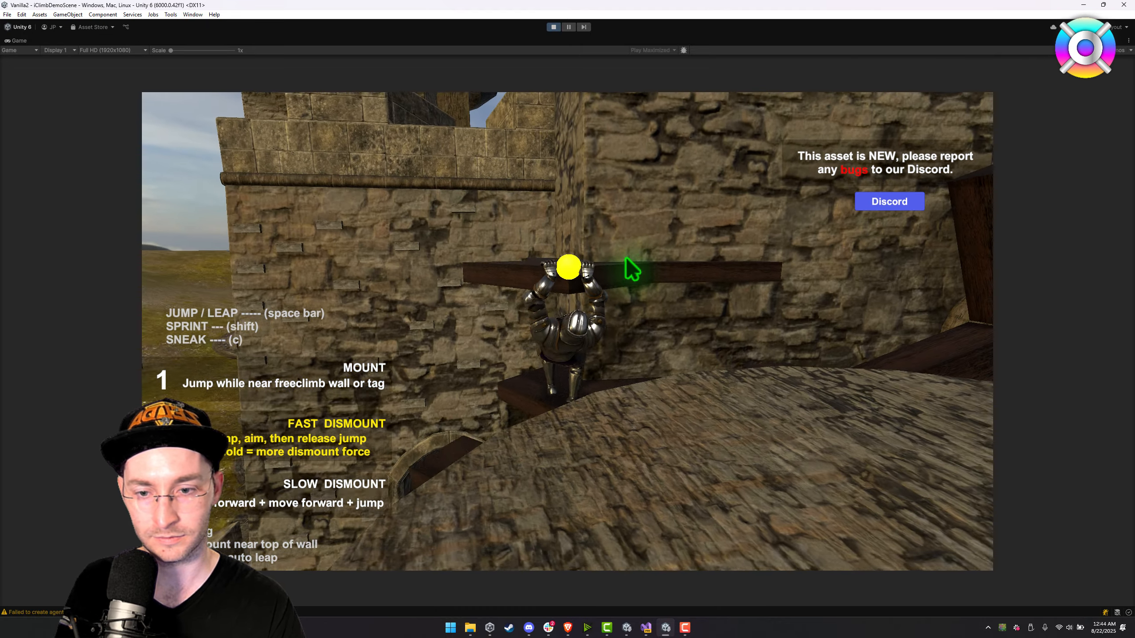
{"action": "key", "text": "d"}
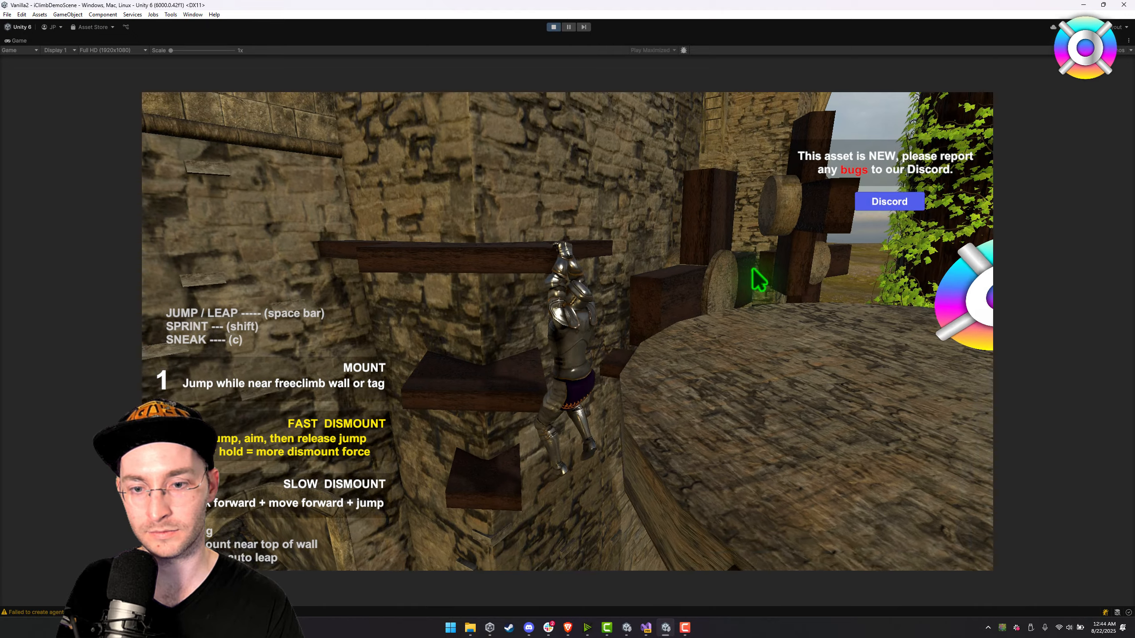
- Test ledge leaps by jumping the knight from the wooden beam across to the edges of the round wooden platforms
{"action": "key", "text": "space"}
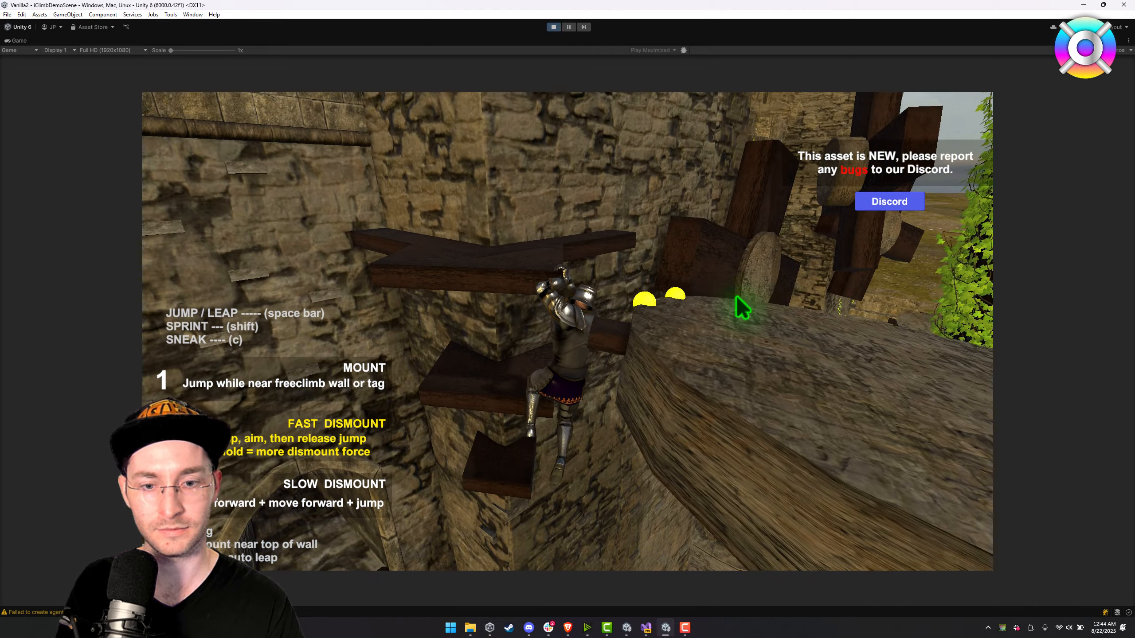
{"action": "key", "text": "space"}
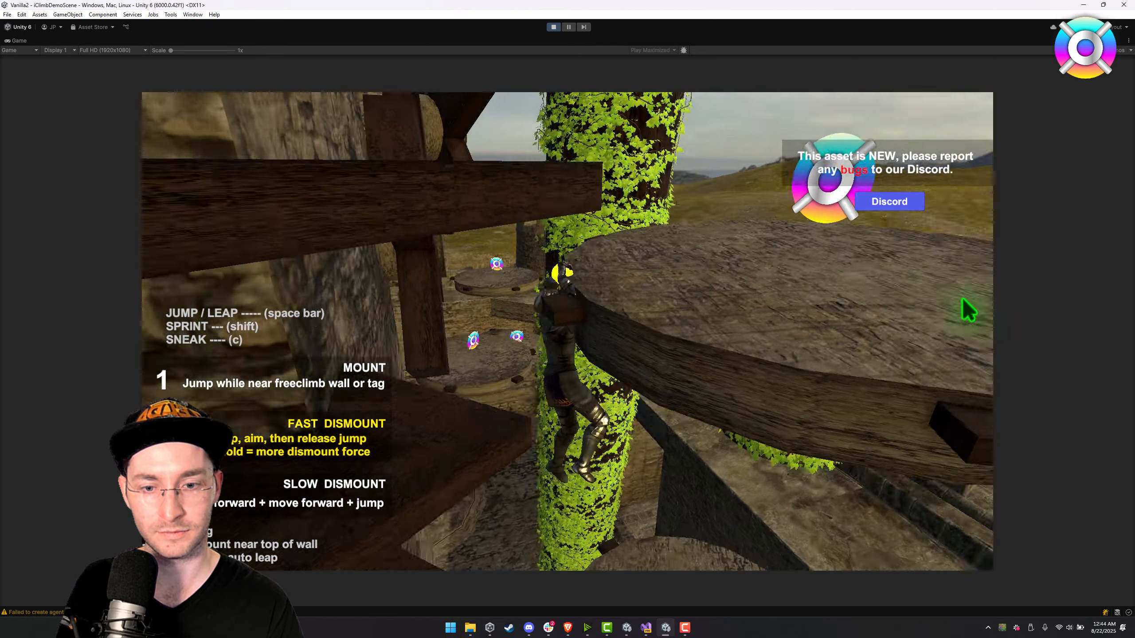
{"action": "key", "text": "space"}
{"action": "key", "text": "space"}
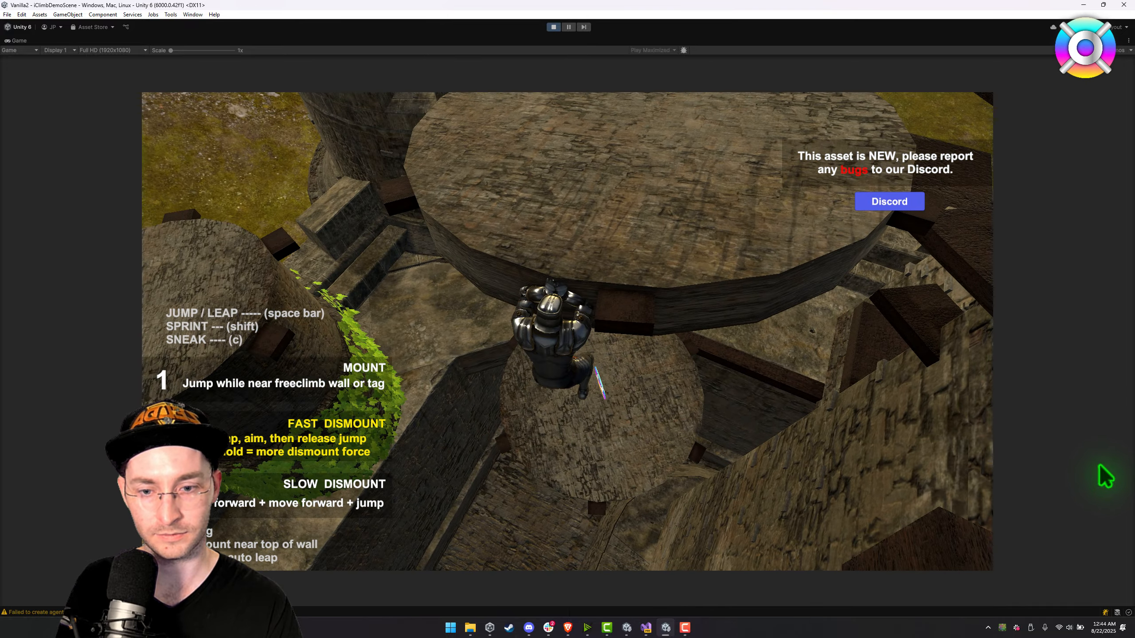
{"action": "key", "text": "space"}
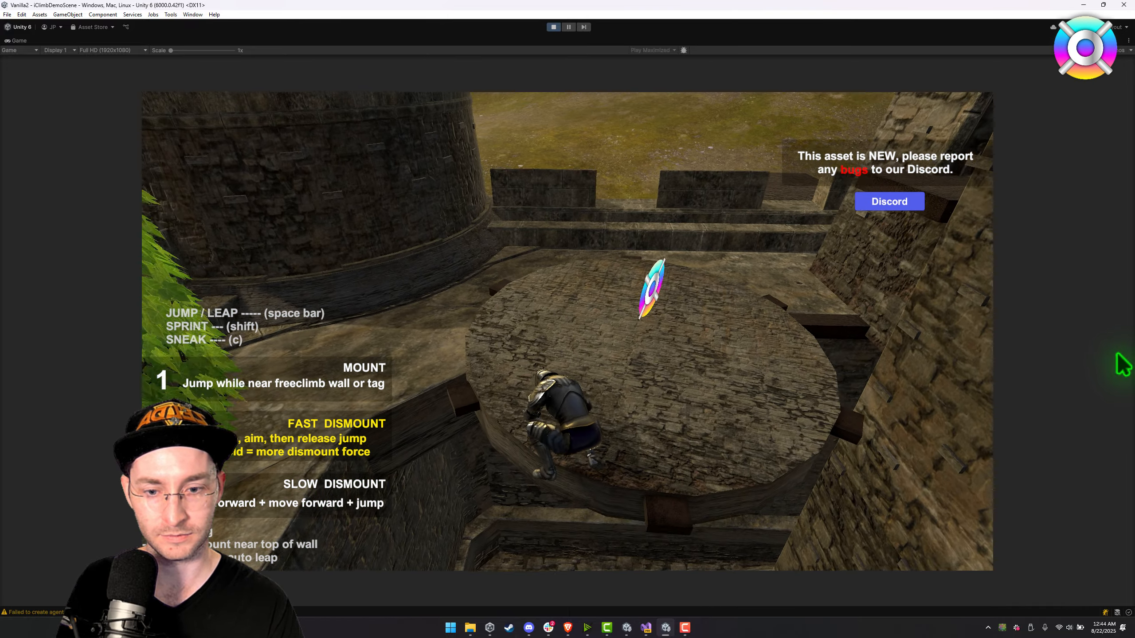
{"action": "key", "text": "space"}
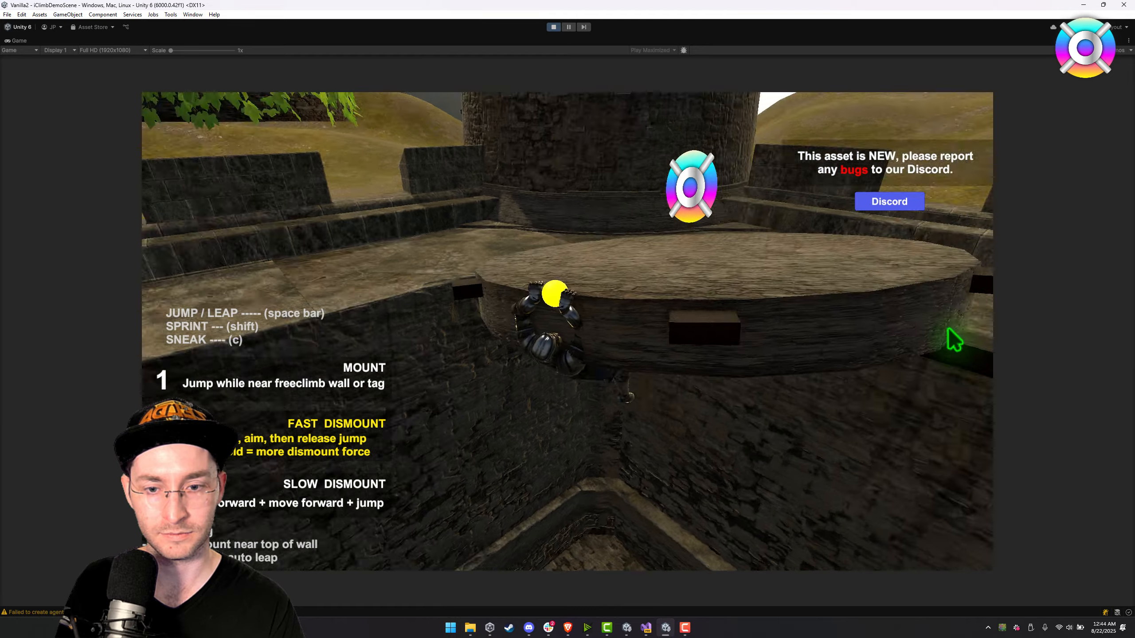
- Shimmy the knight around the round platform's edge and dismount to the courtyard floor beside the ivy-covered log
{"action": "key", "text": "a"}
{"action": "key", "text": "a"}
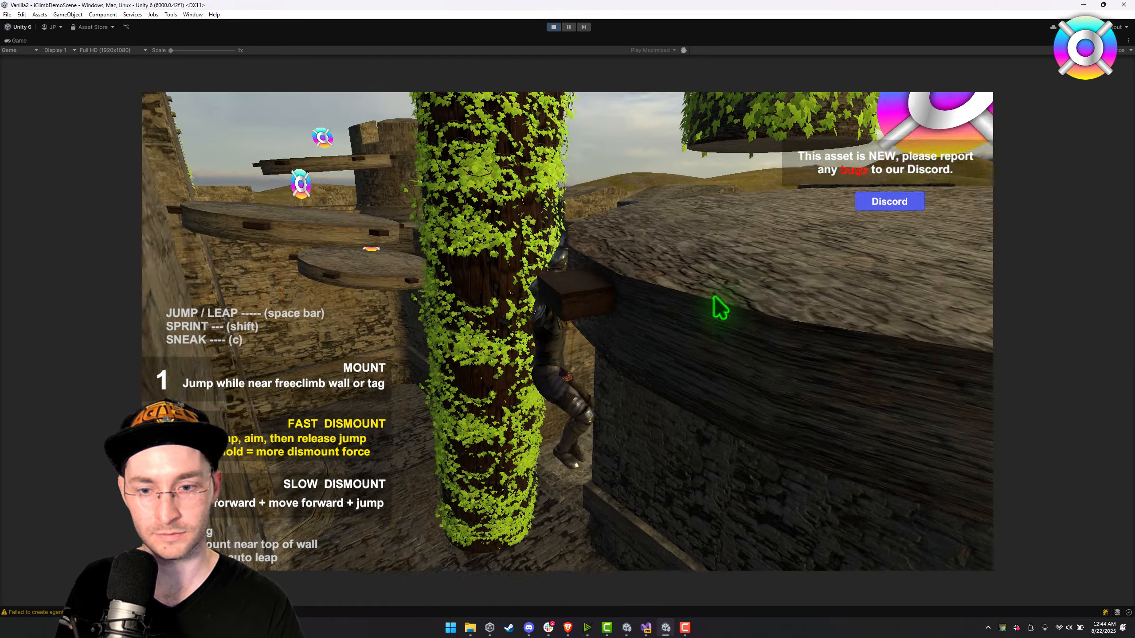
{"action": "key", "text": "space"}
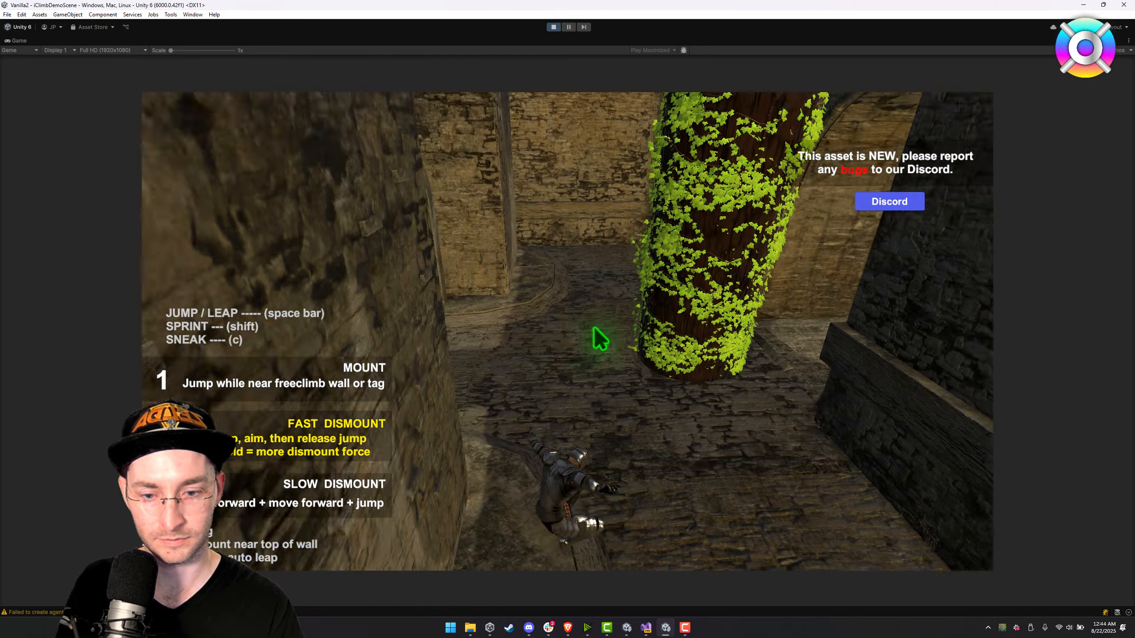
- Walk to the stone wall with small ledges, mount it, and test leaping the knight from ledge to ledge
{"action": "key", "text": "w"}
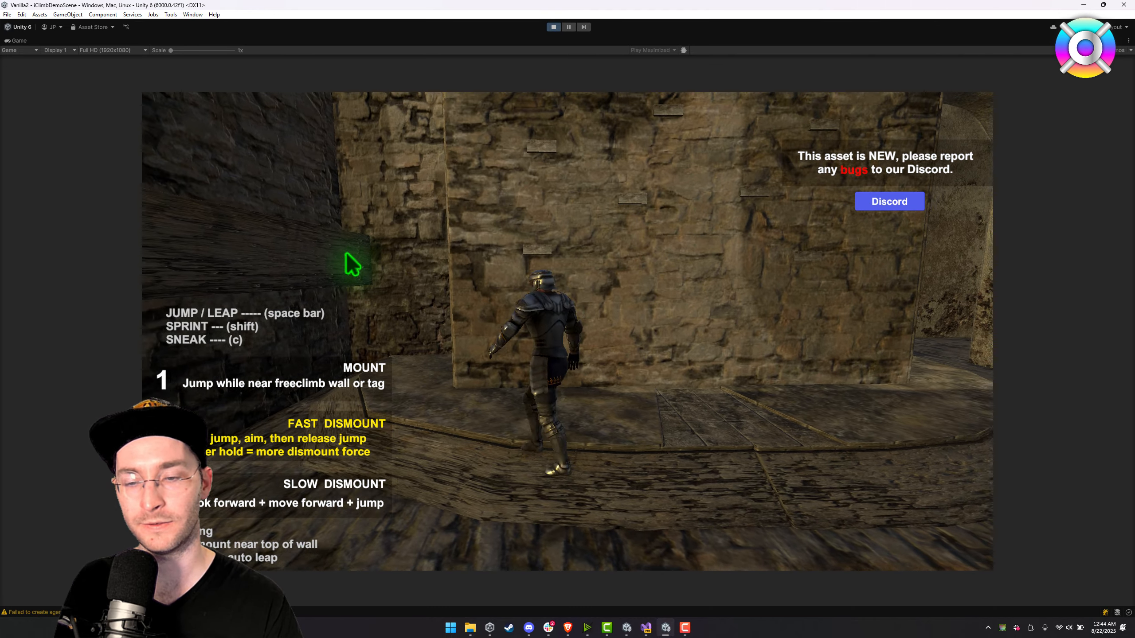
{"action": "key", "text": "space"}
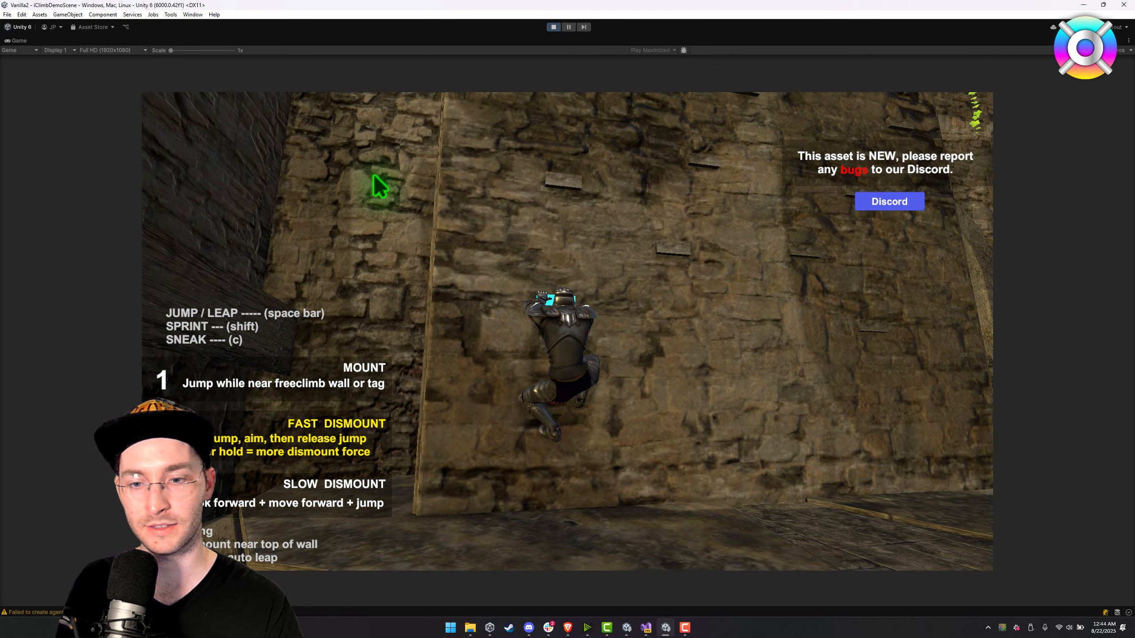
{"action": "key", "text": "space"}
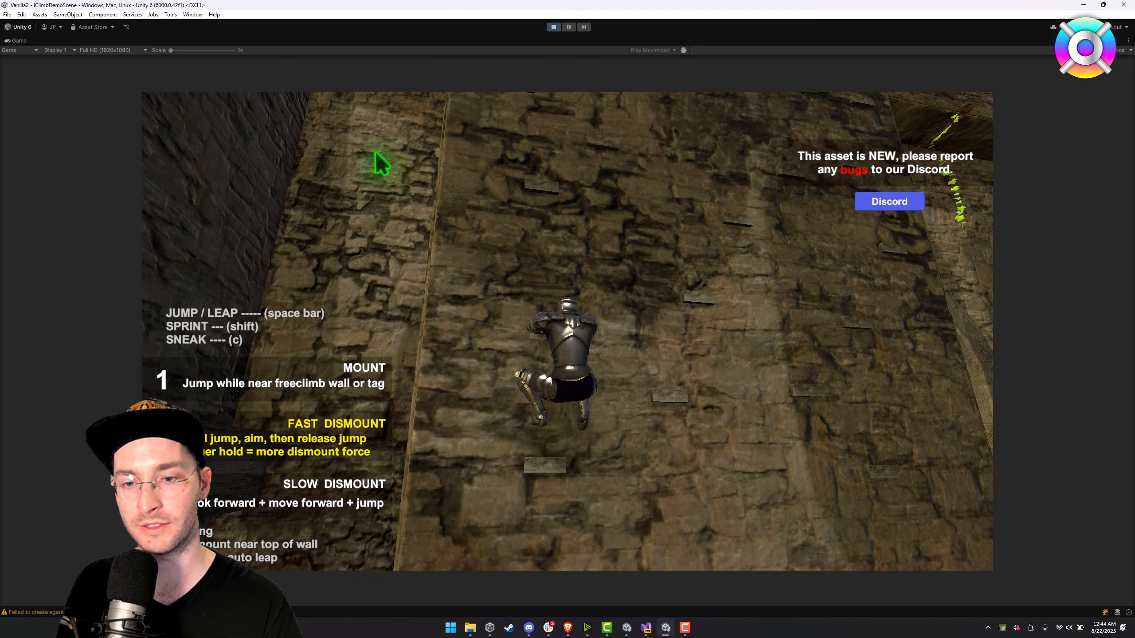
{"action": "key", "text": "space"}
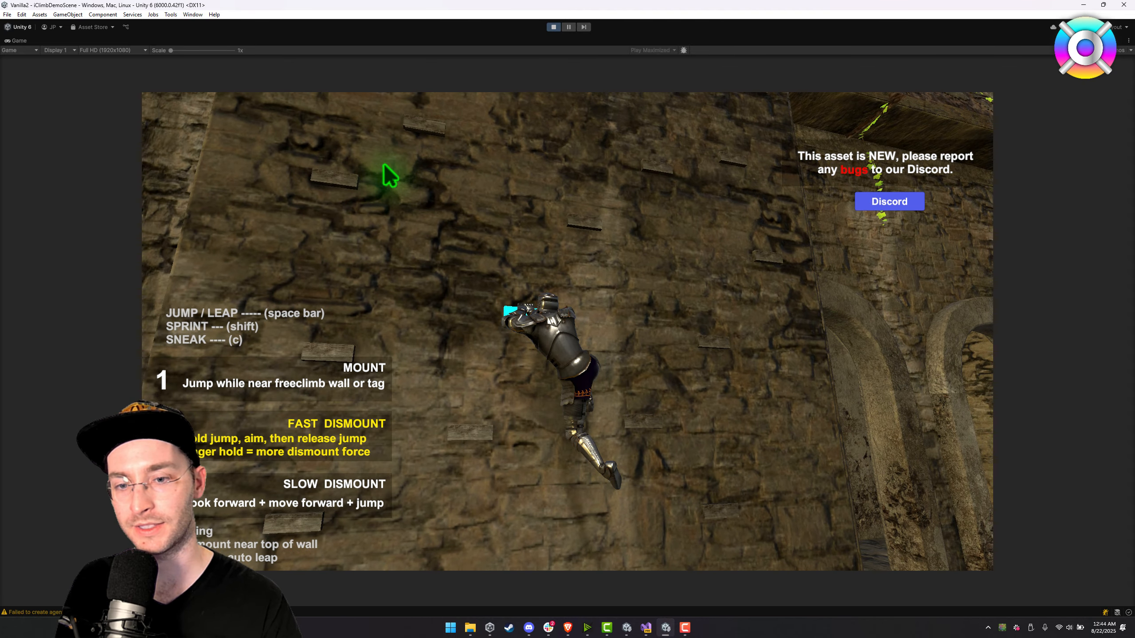
{"action": "key", "text": "space"}
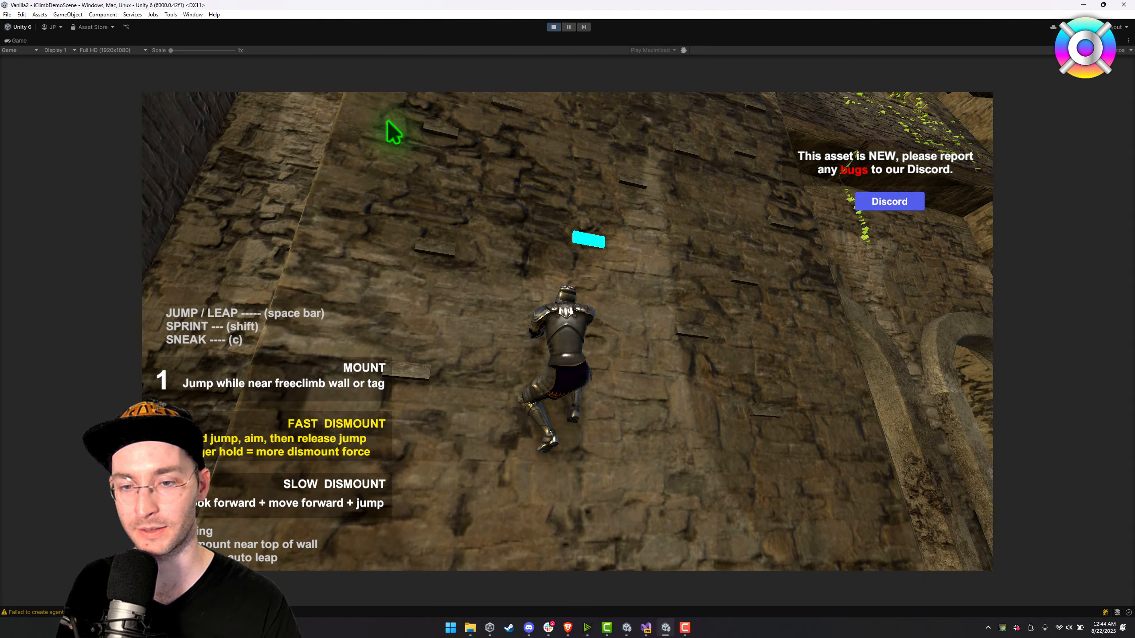
{"action": "key", "text": "space"}
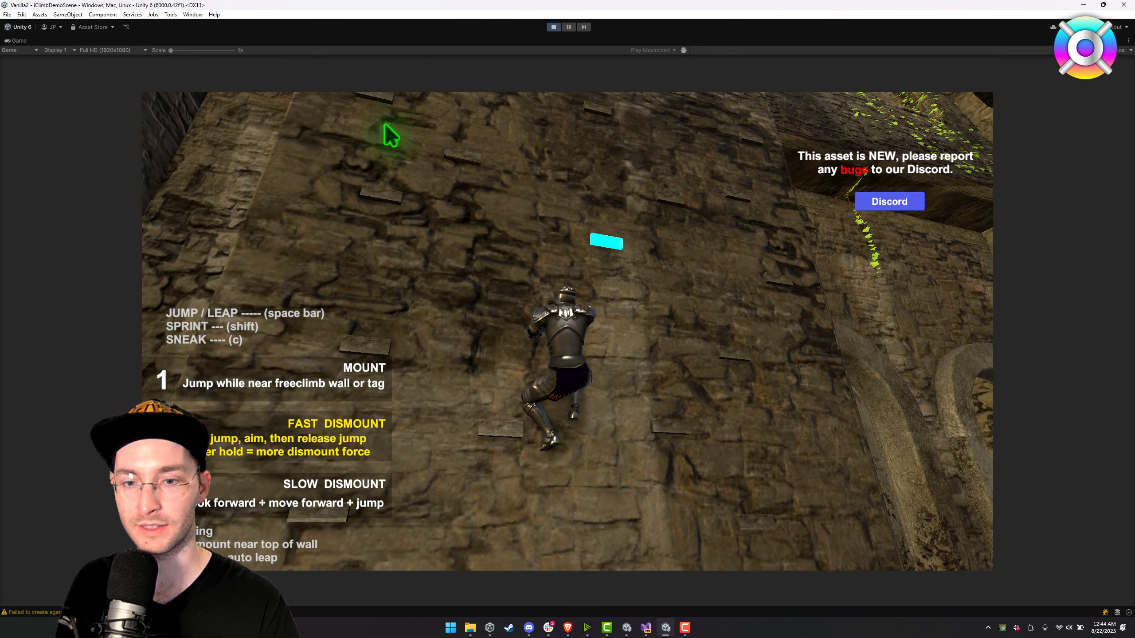
{"action": "key", "text": "space"}
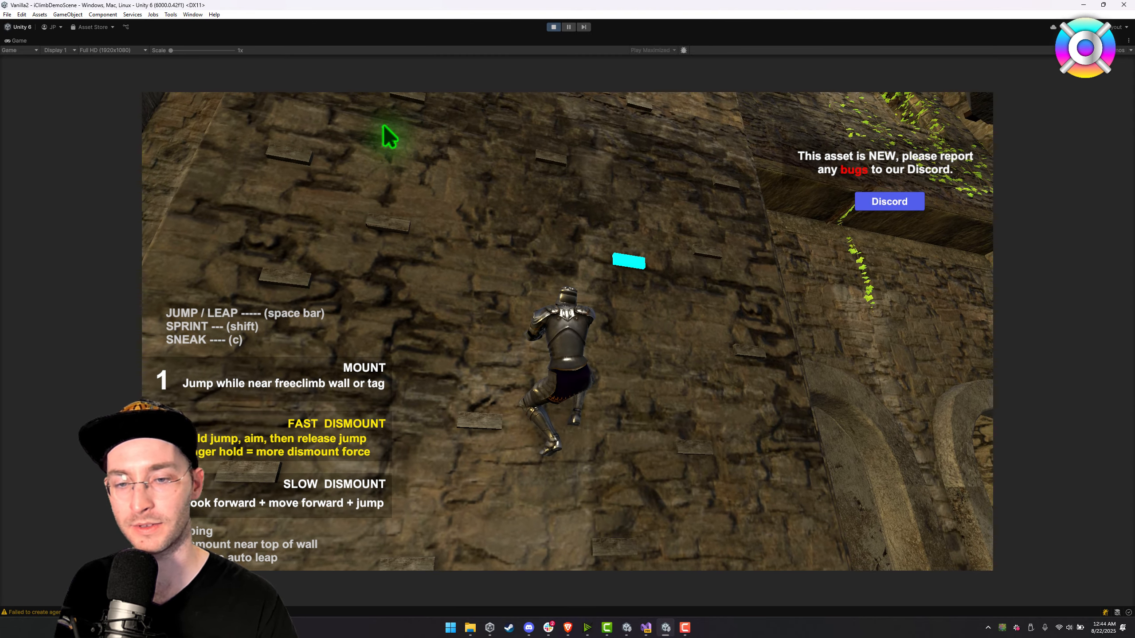
- Test downward and sideways leaps between the small wall ledges and dismount the knight into the courtyard
{"action": "key", "text": "s"}
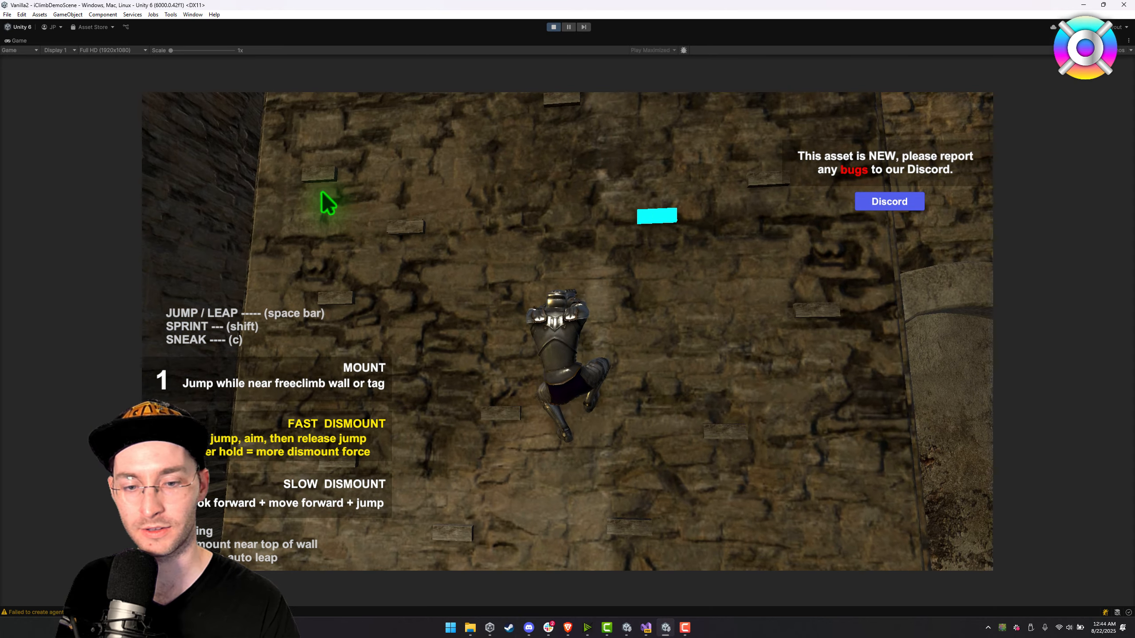
{"action": "key", "text": "space"}
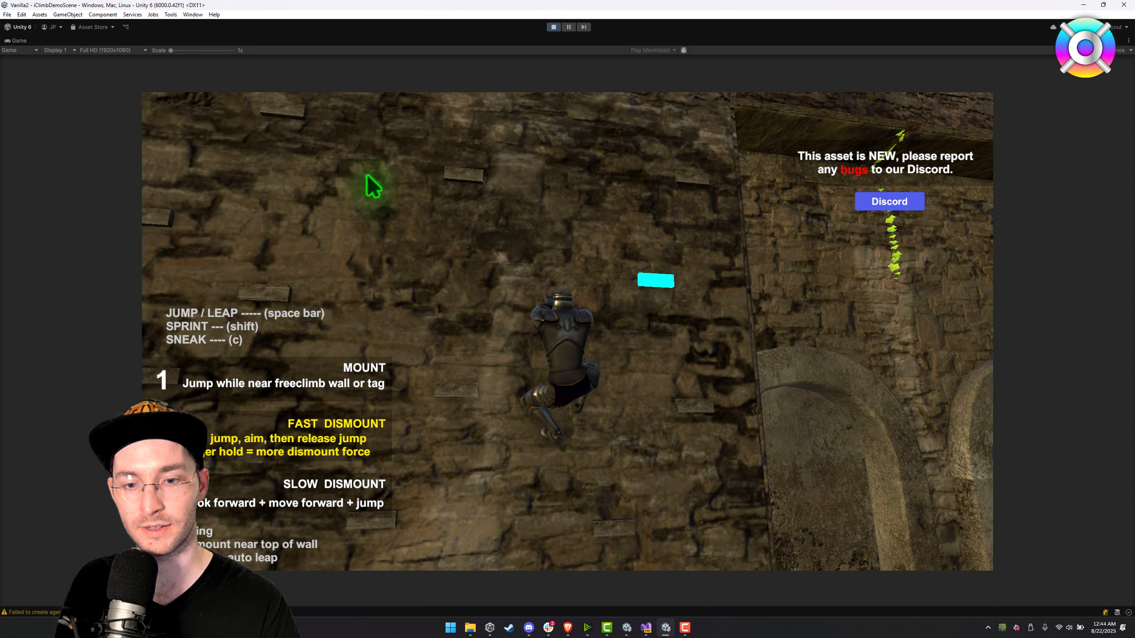
{"action": "key", "text": "space"}
{"action": "key", "text": "a"}
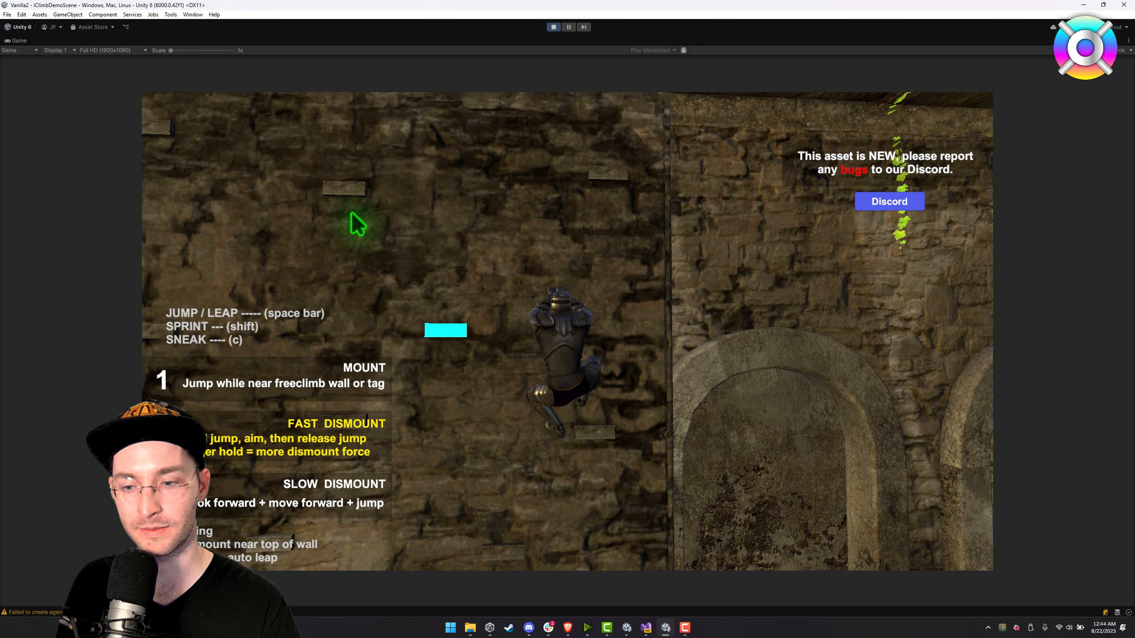
{"action": "key", "text": "space"}
{"action": "key", "text": "d"}
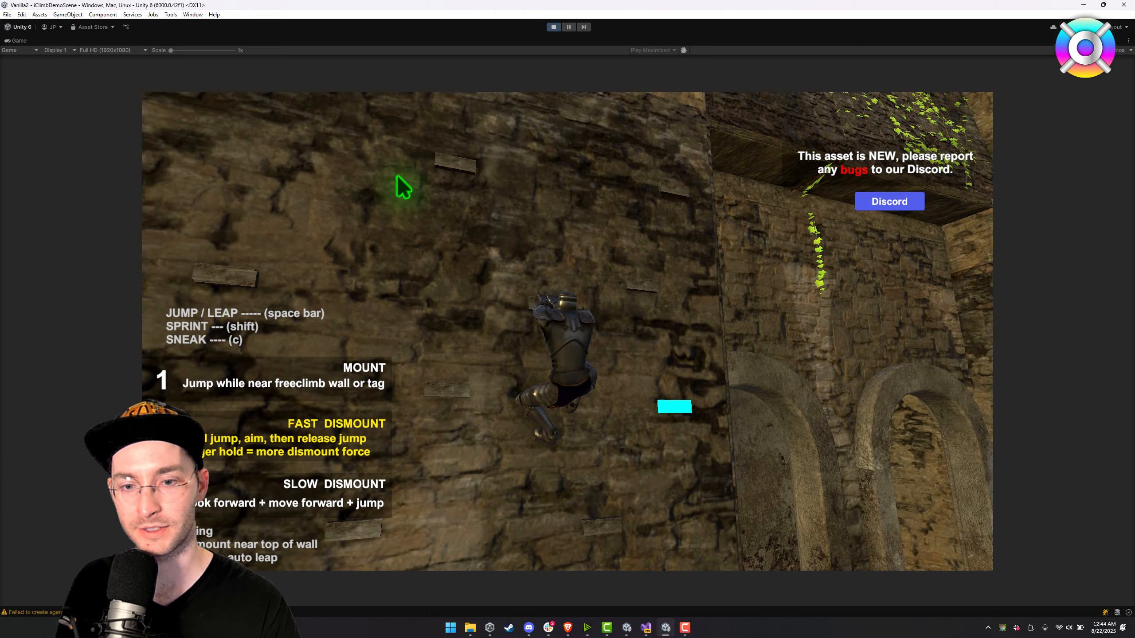
{"action": "key", "text": "space"}
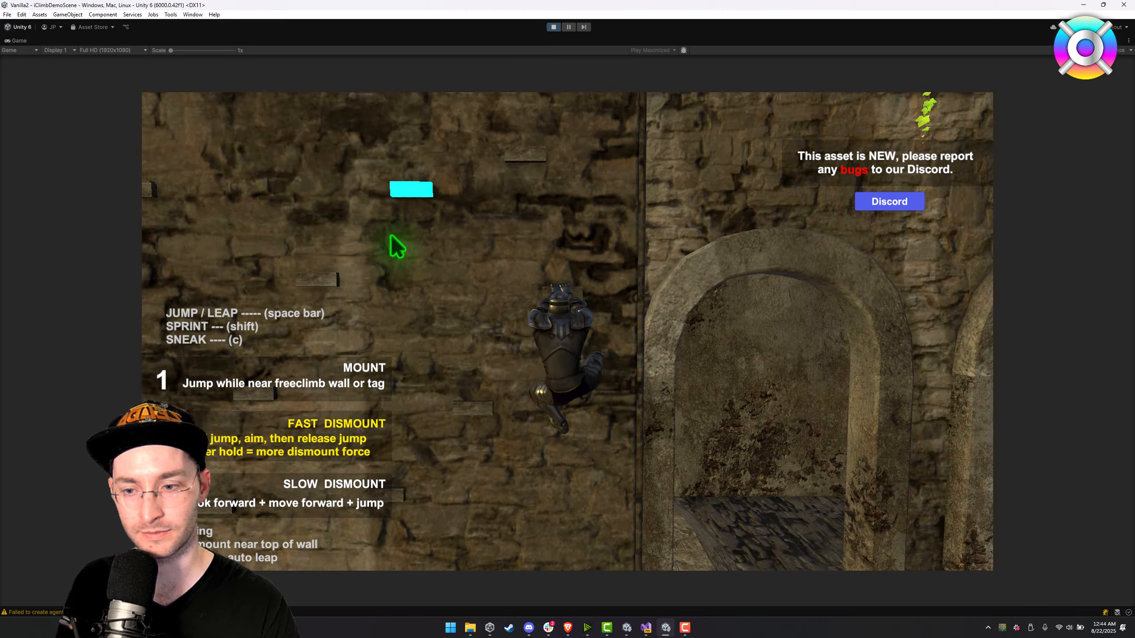
{"action": "key", "text": "space"}
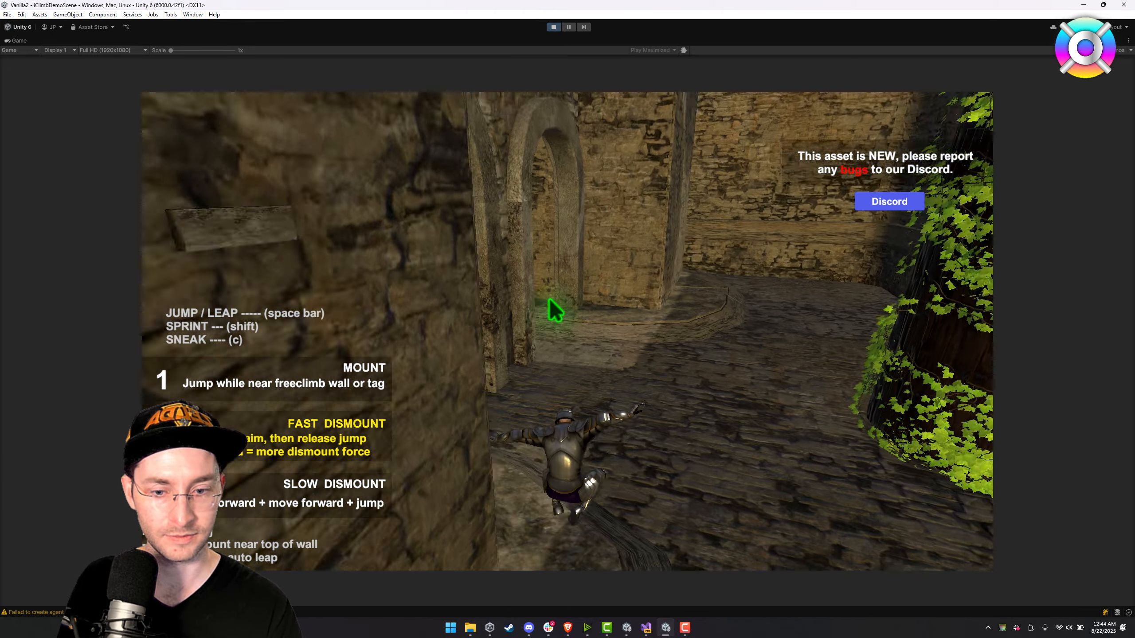
- Climb the knight around the ivy-covered rotating log, dismount onto the castle walkway, and walk along it
{"action": "key", "text": "w"}
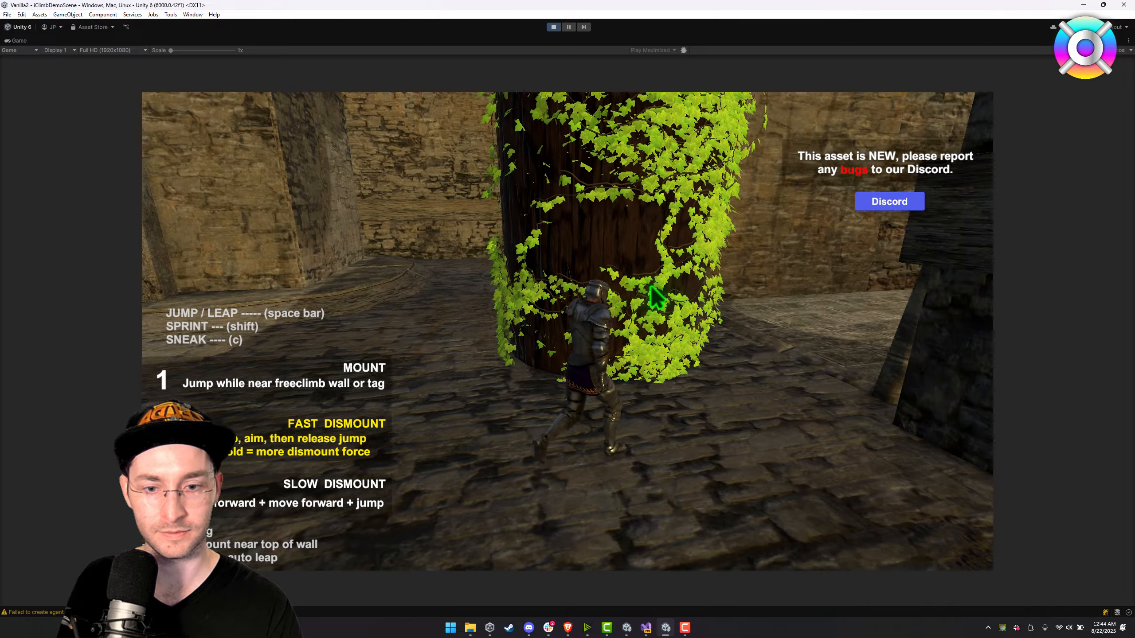
{"action": "key", "text": "space"}
{"action": "key", "text": "d"}
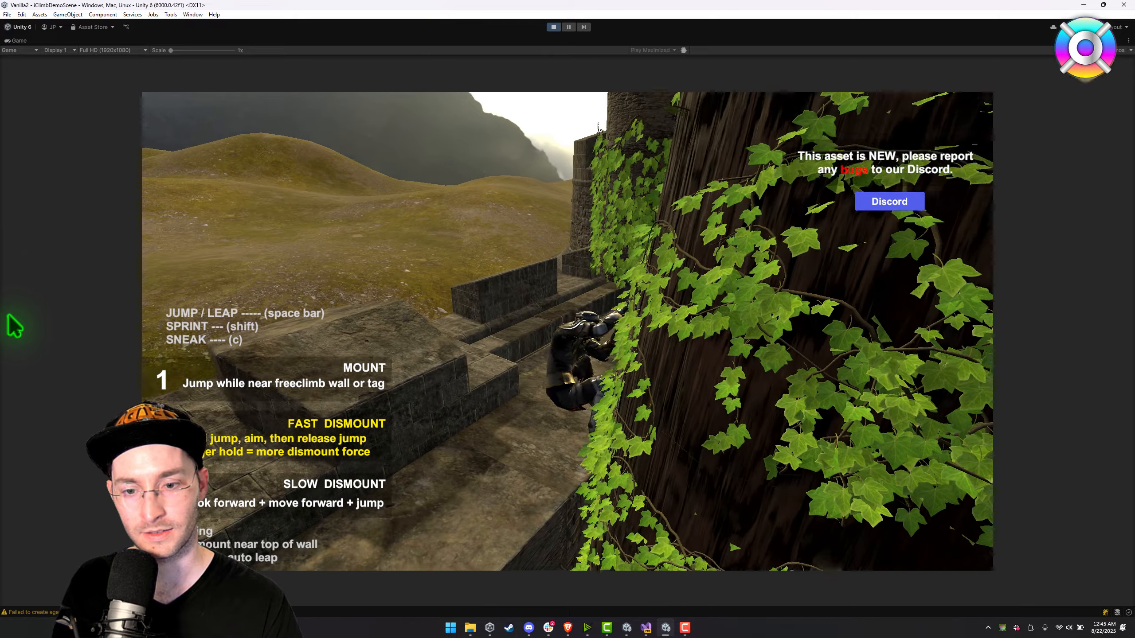
{"action": "key", "text": "space"}
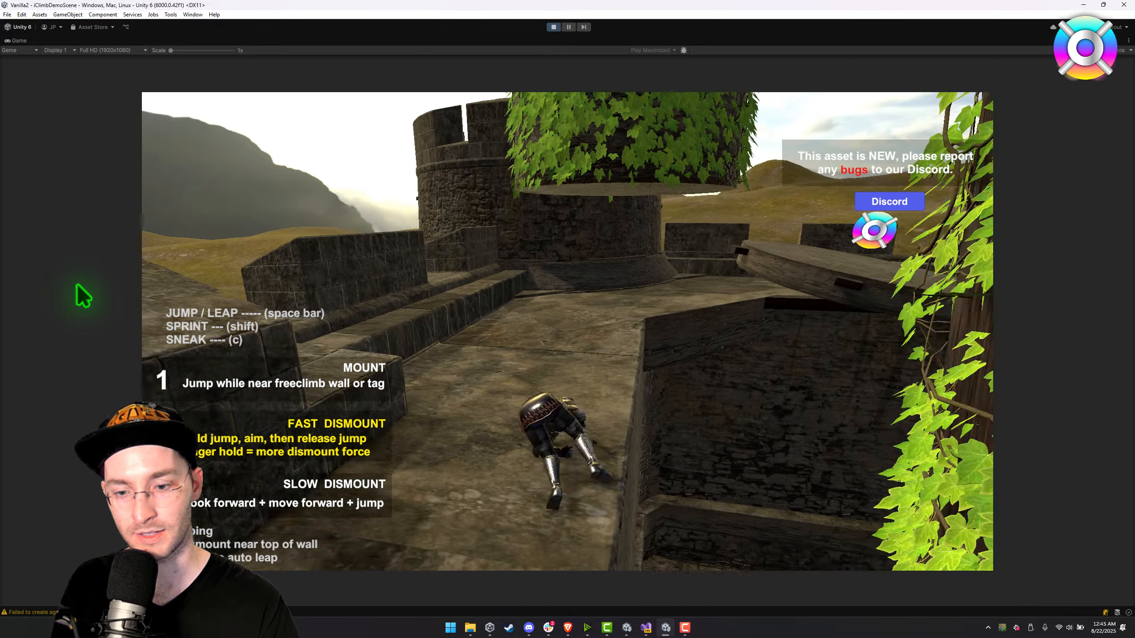
{"action": "key", "text": "w"}
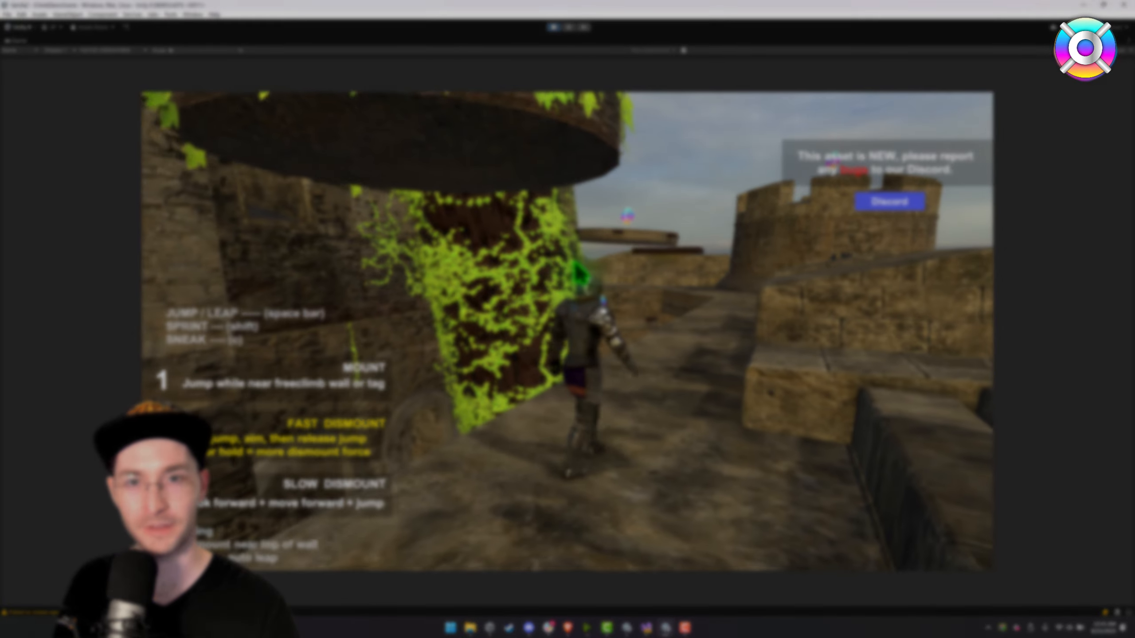